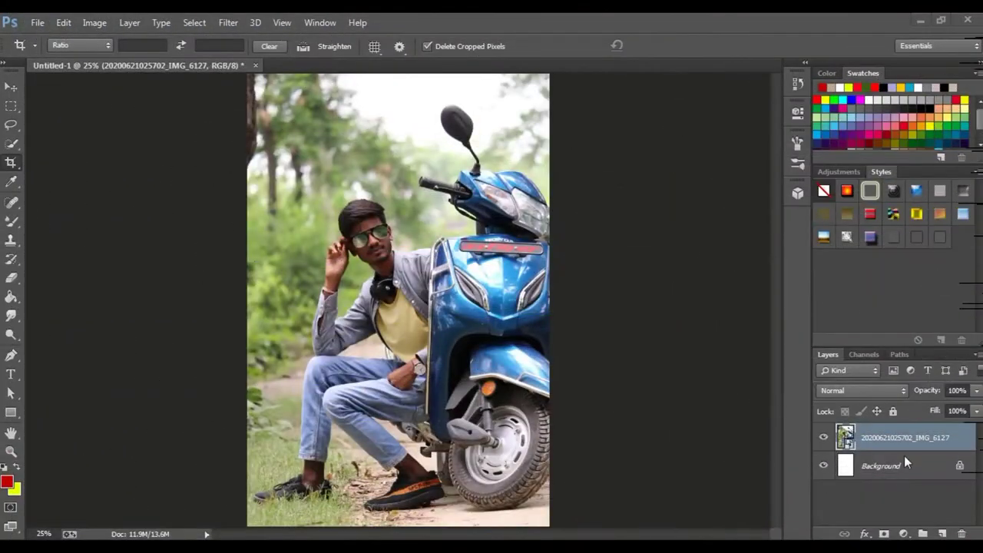
Use Merge Visible to combine the scooter photo and white background into one Background layer.
right_click(899, 470)
click(880, 400)
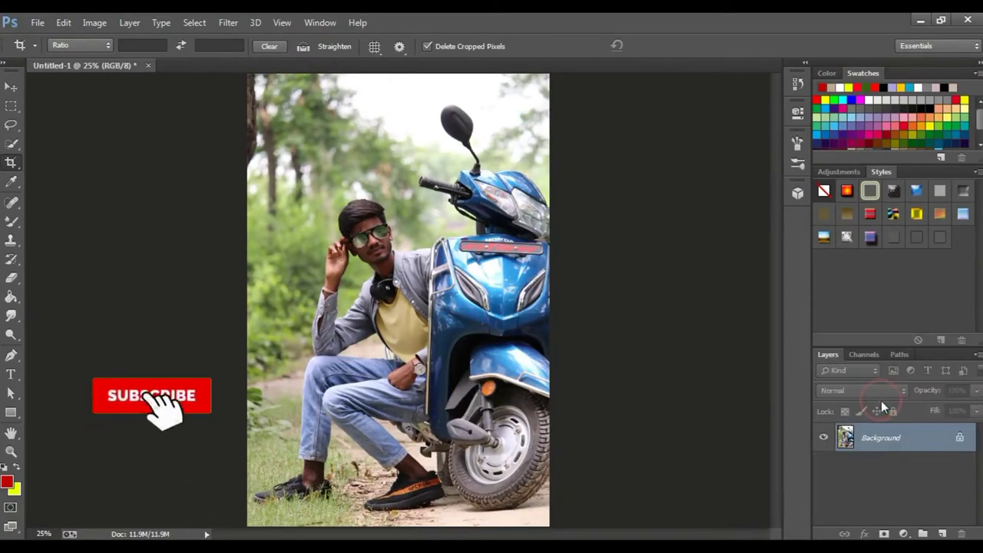
Open the Camera Raw filter and set Shadows +46, Whites -100 and Blacks -16.
click(229, 22)
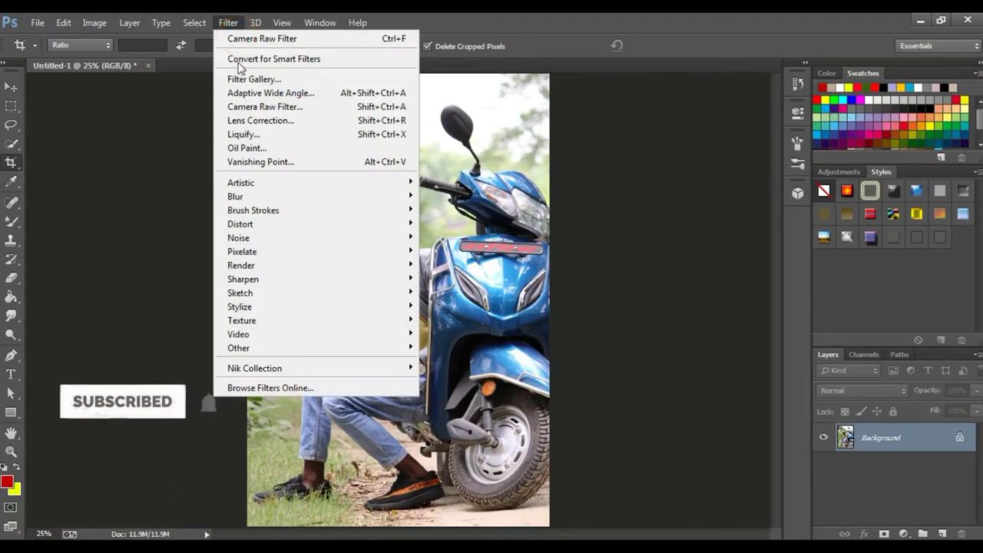
click(238, 111)
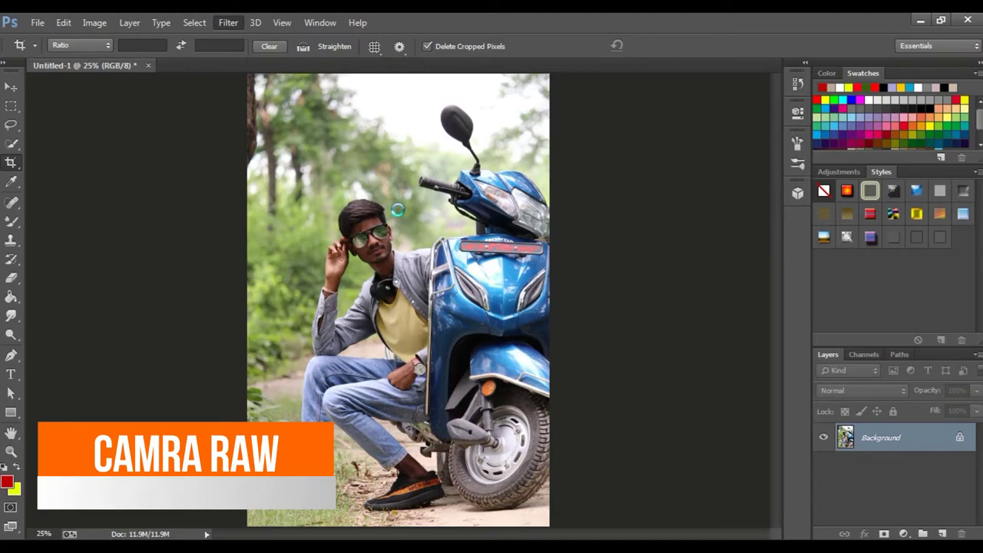
scroll(773, 369, down, 1)
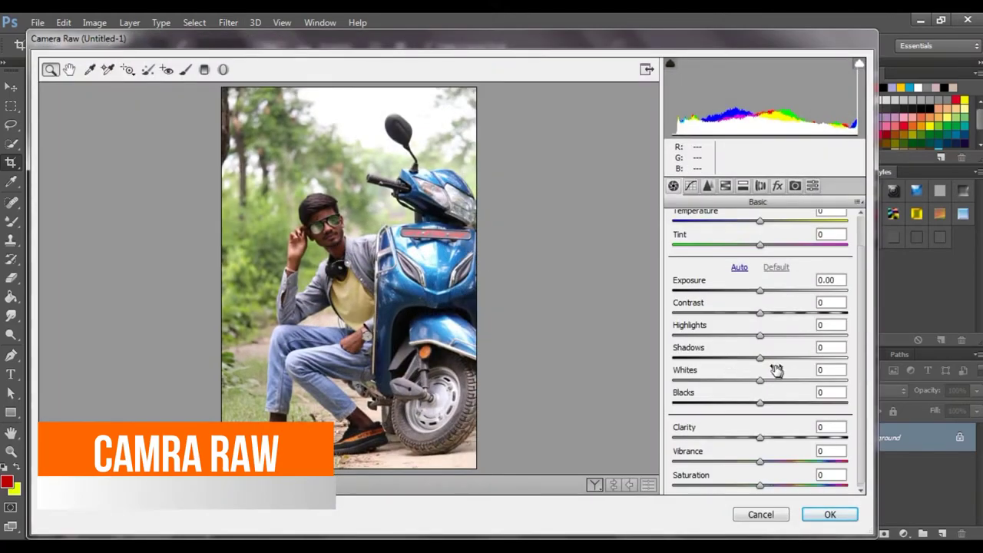
drag(759, 356, 796, 364)
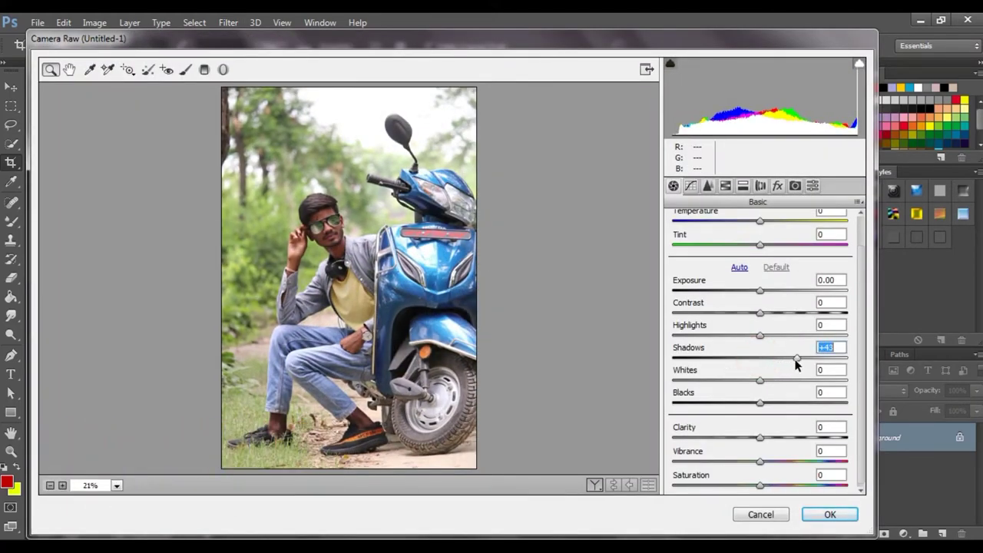
drag(759, 402, 638, 374)
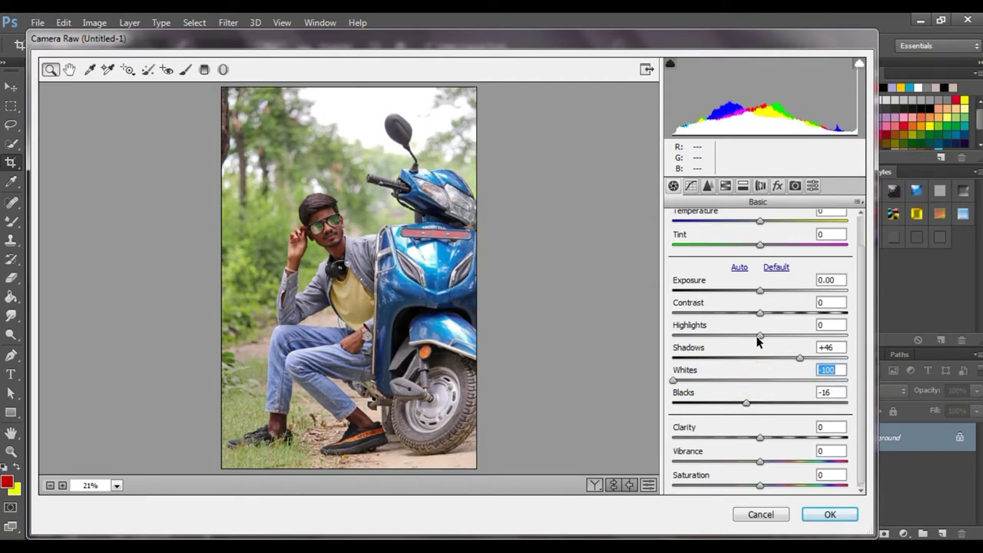
Pull Highlights to -100, raise Contrast to +10 and Clarity to +23.
drag(758, 336, 652, 333)
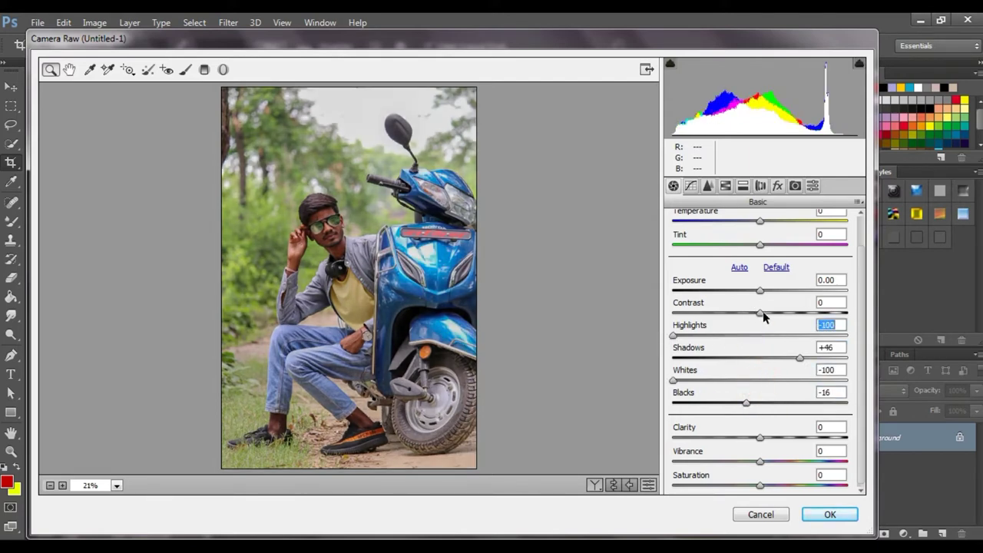
drag(763, 313, 770, 313)
click(391, 246)
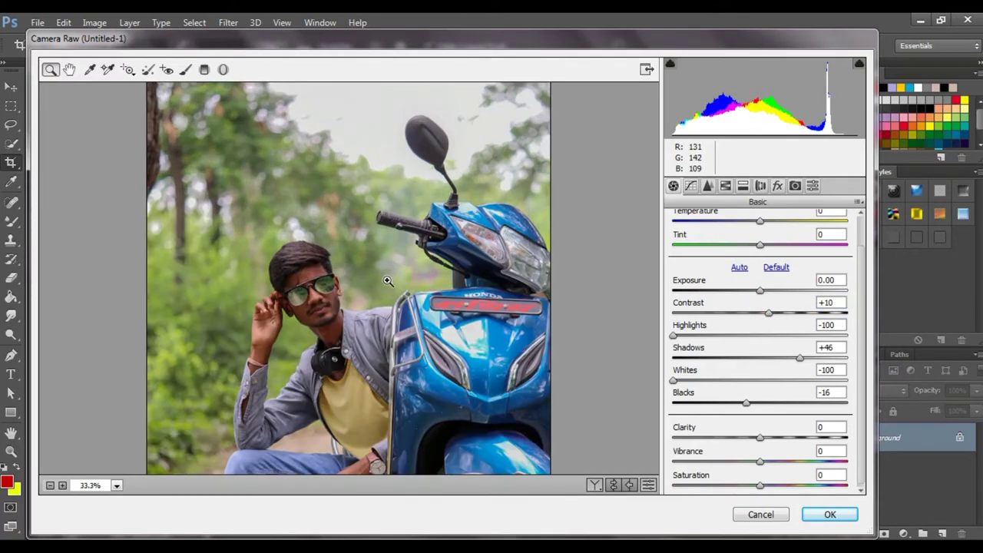
scroll(388, 281, down, 2)
scroll(747, 398, down, 1)
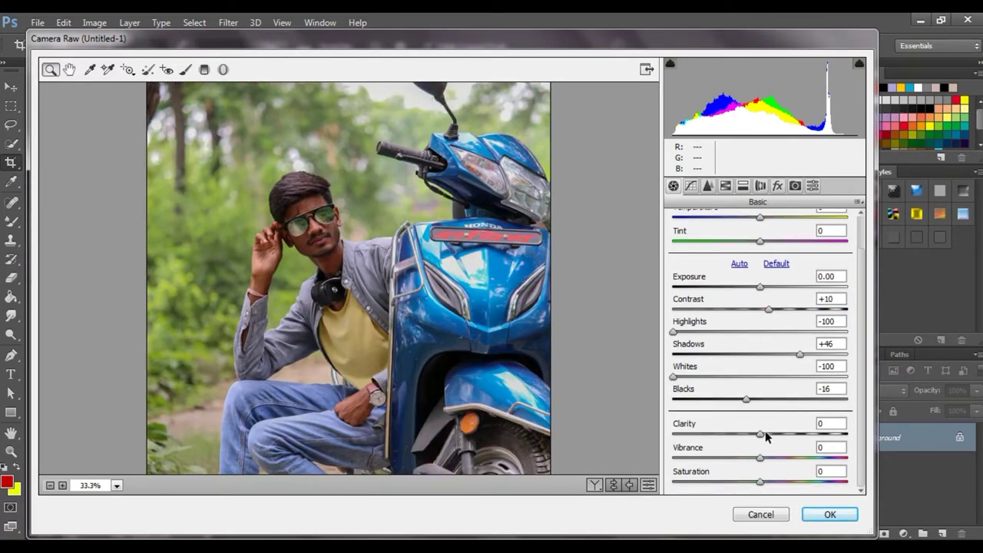
drag(784, 434, 780, 434)
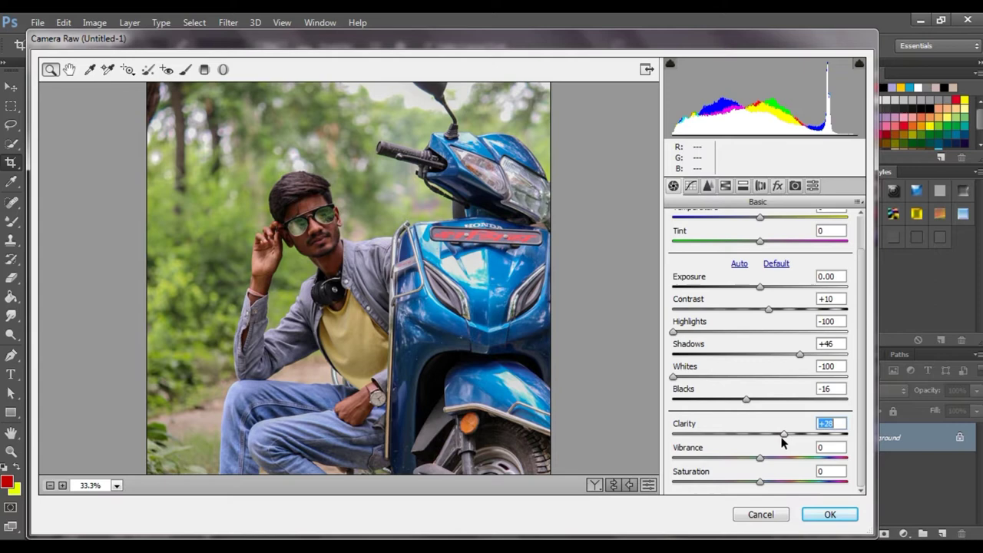
In HSL, lower Oranges saturation to -16, boost Yellows and Greens saturation, and set Greens hue -100.
click(726, 186)
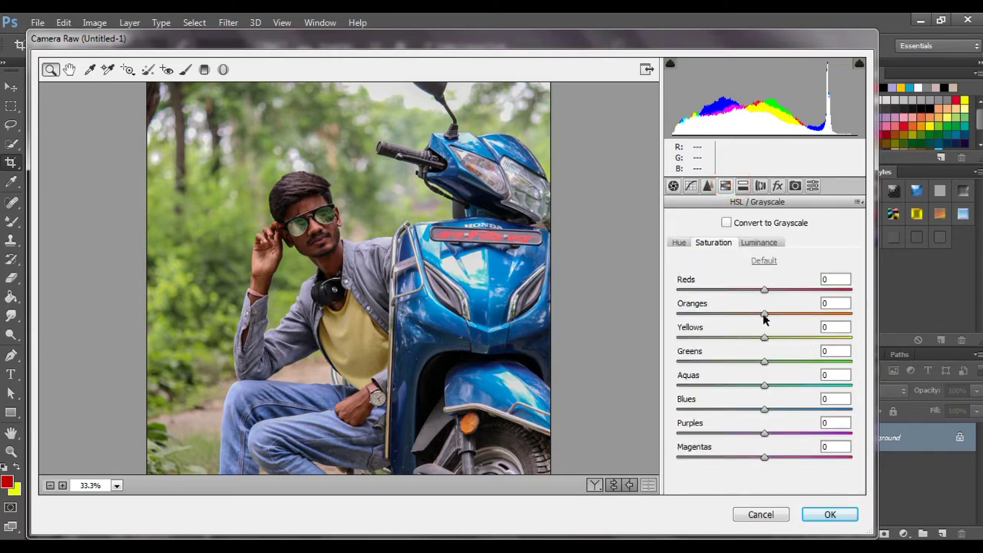
click(763, 314)
click(758, 243)
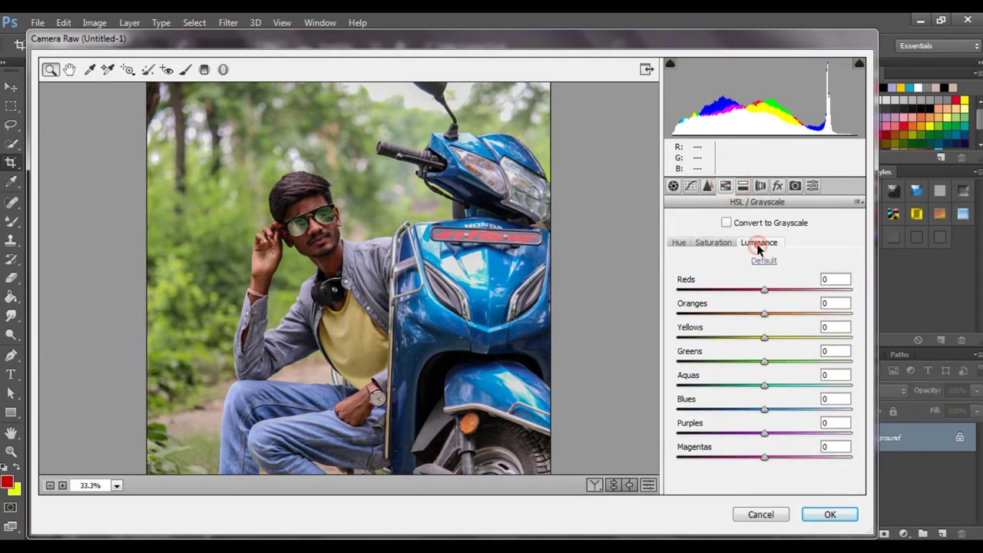
click(764, 309)
click(713, 242)
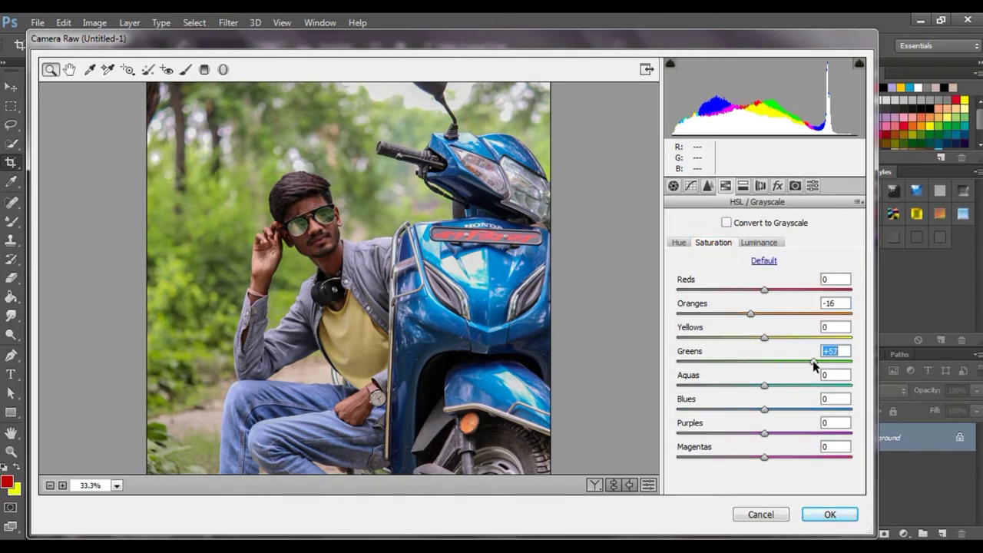
drag(812, 361, 803, 361)
click(782, 336)
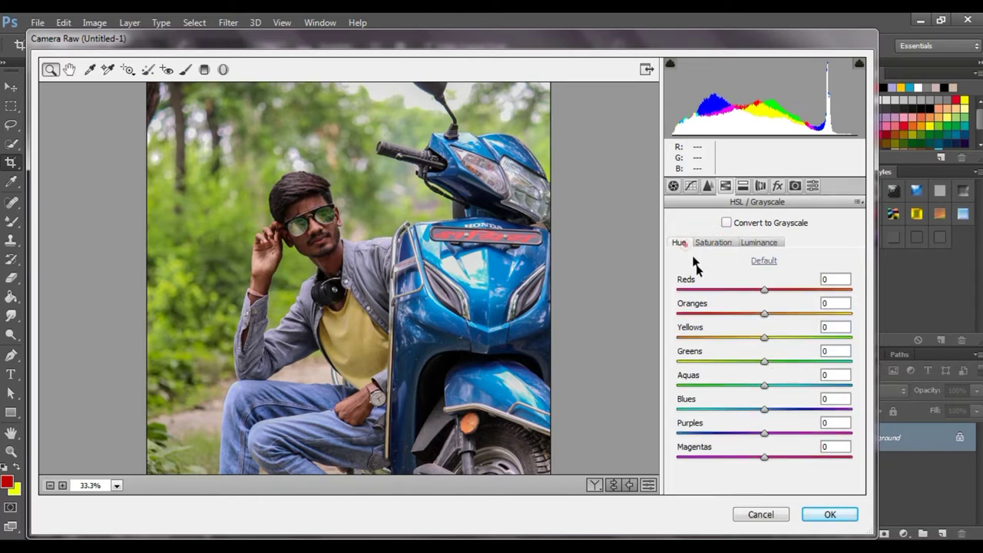
click(680, 243)
Raise Basic Contrast to +16 and apply the warm yellow Camera Raw grade.
click(49, 486)
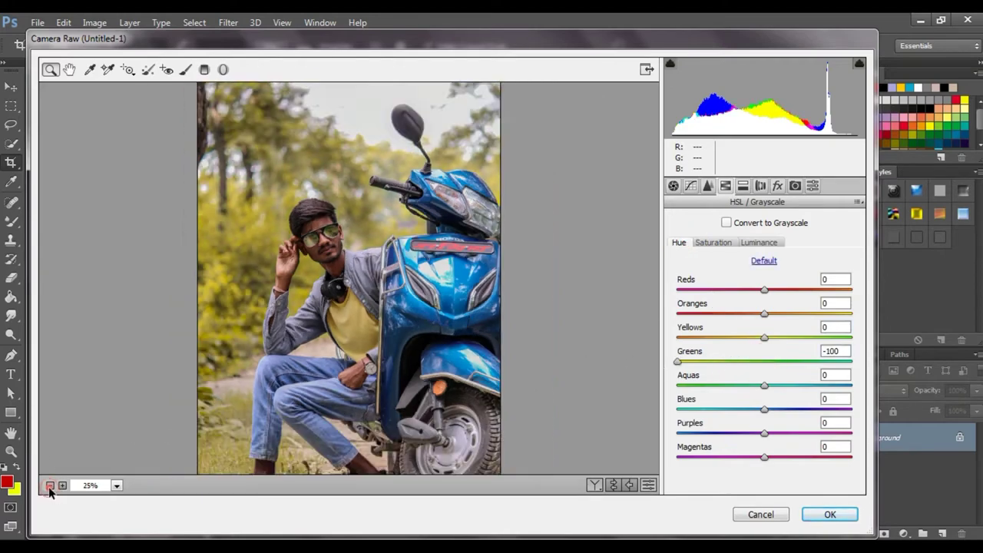
click(324, 248)
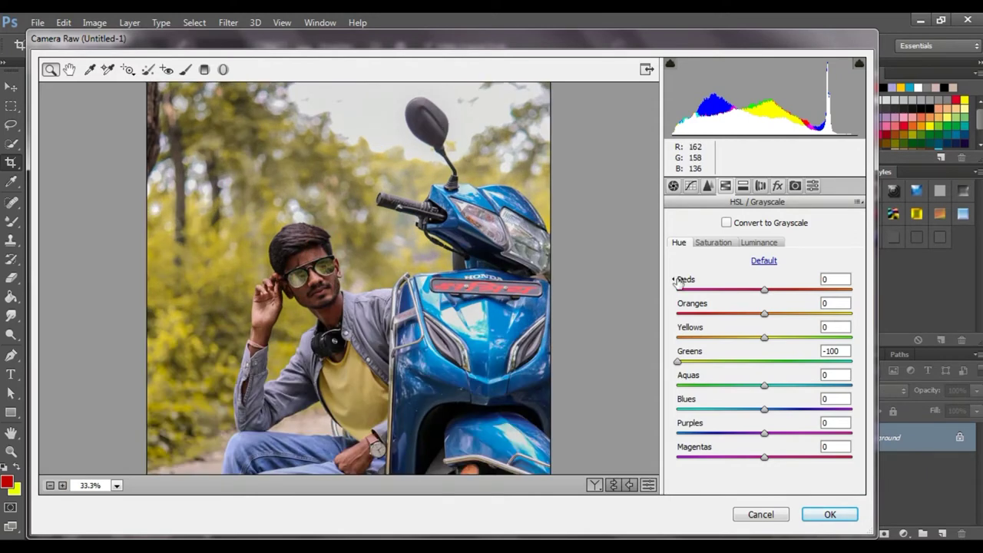
click(673, 186)
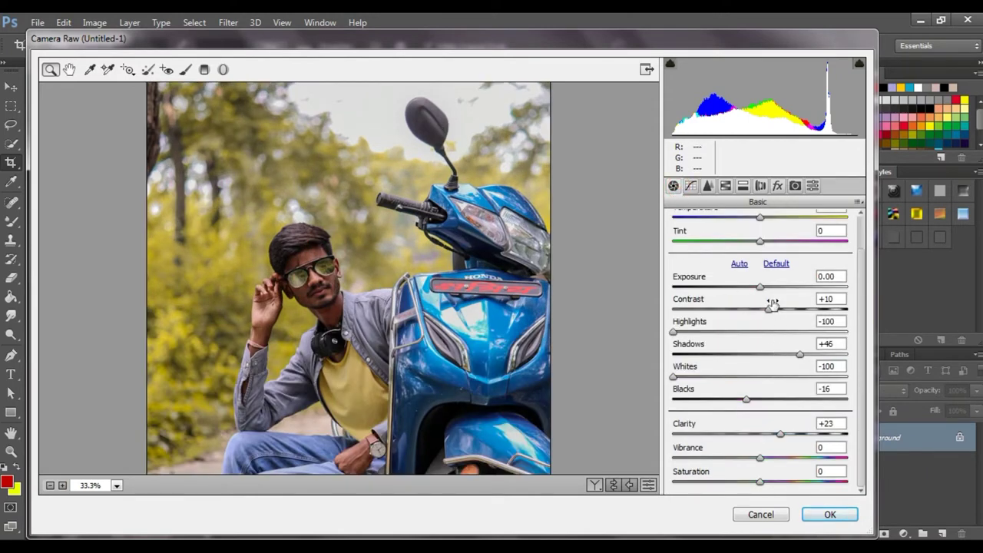
drag(772, 304, 776, 305)
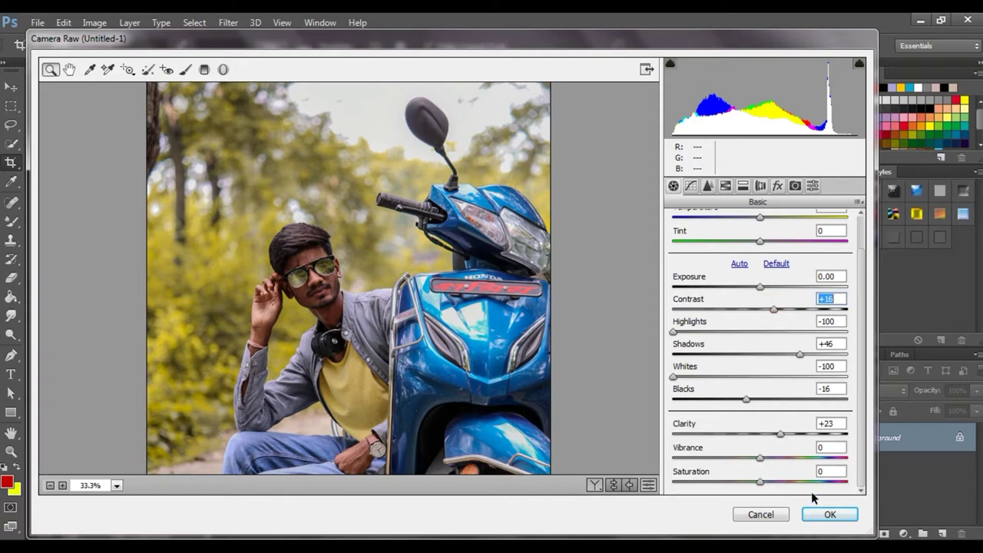
click(828, 513)
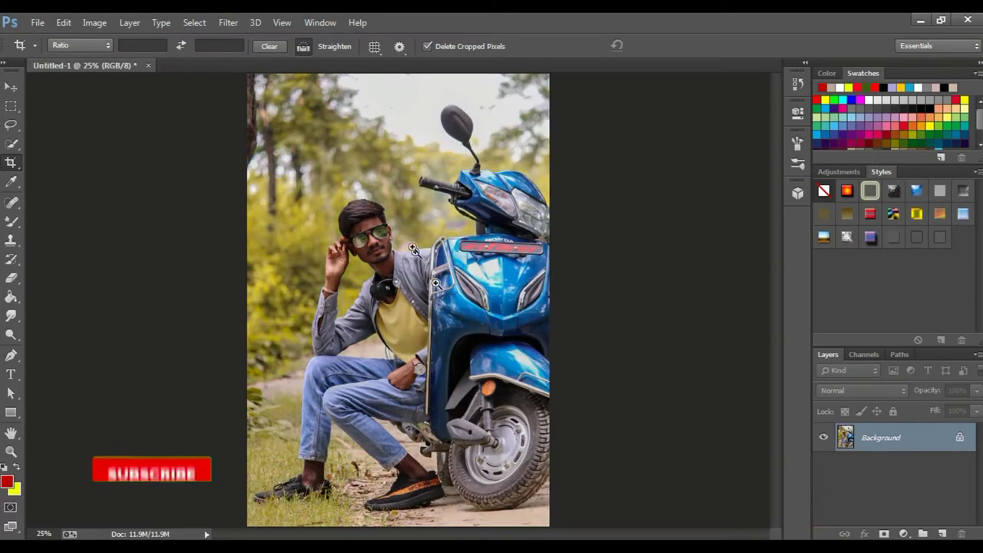
Zoom to 100% on the man's face and duplicate the Background layer as Background copy.
click(397, 222)
click(377, 232)
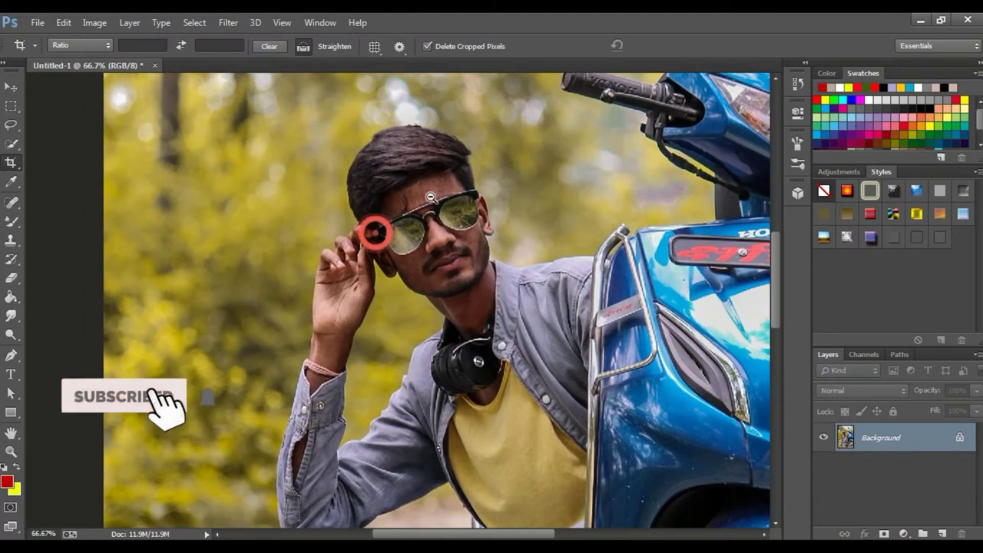
key(ctrl+minus)
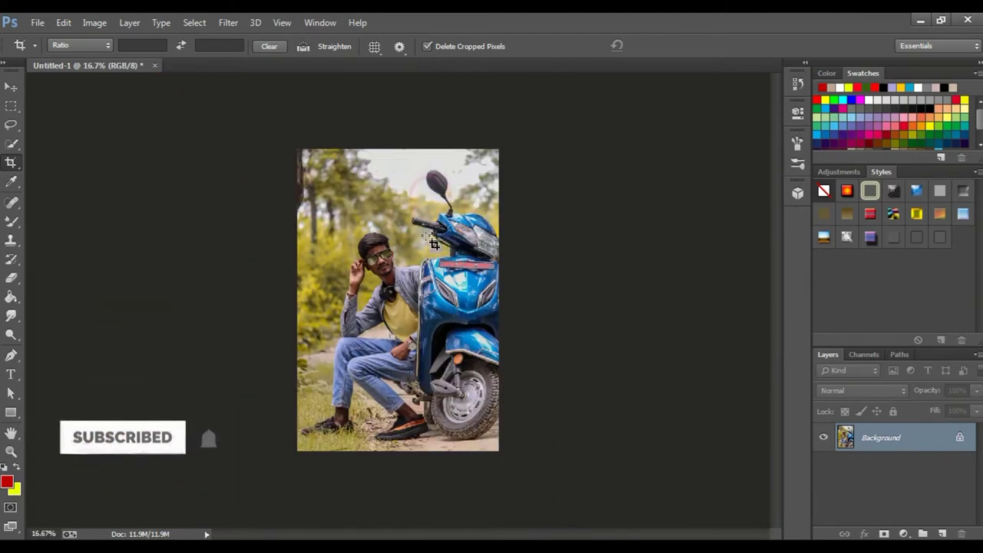
click(426, 240)
click(382, 234)
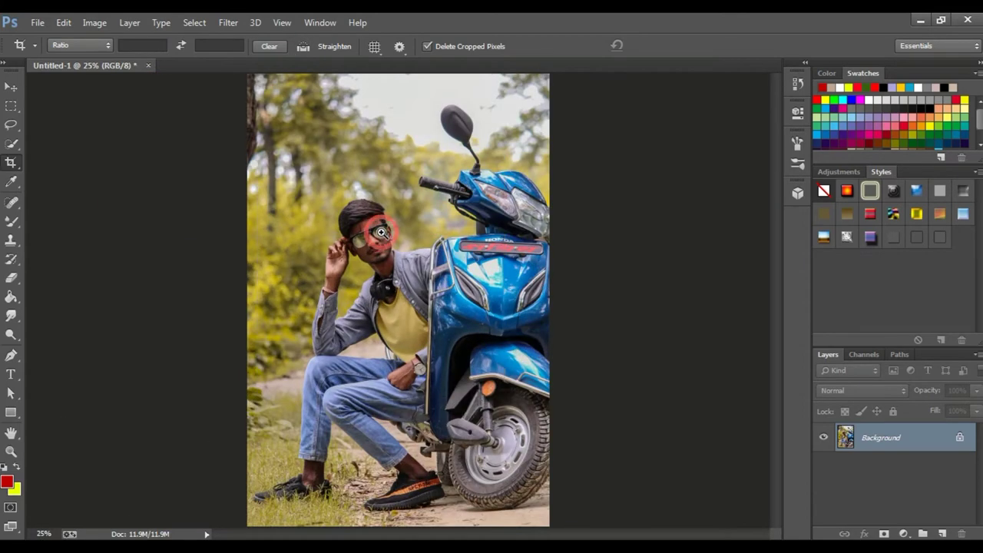
click(381, 232)
click(381, 232)
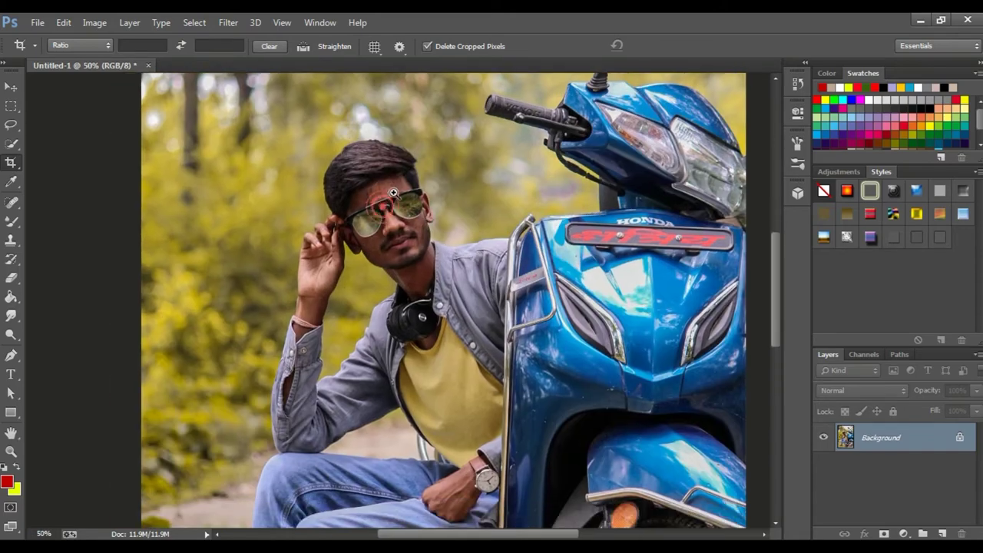
click(381, 232)
right_click(885, 438)
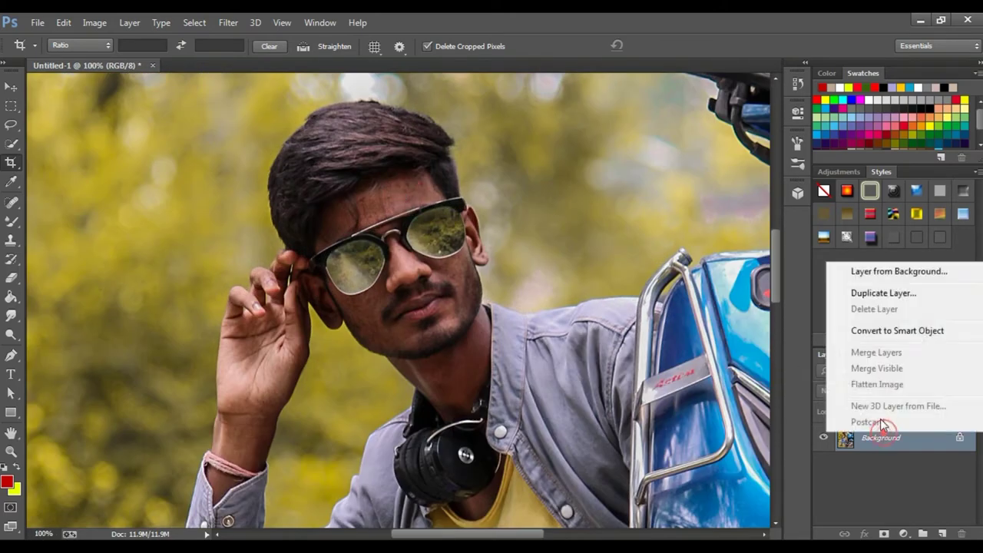
click(866, 292)
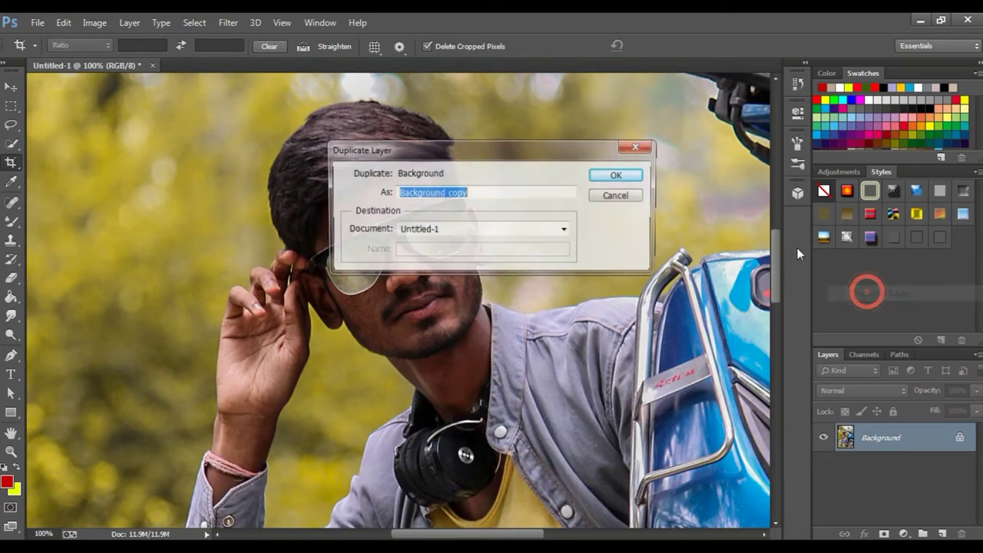
click(636, 176)
Heal the forehead blemishes and dark spots with the Spot Healing Brush, then zoom out.
click(316, 210)
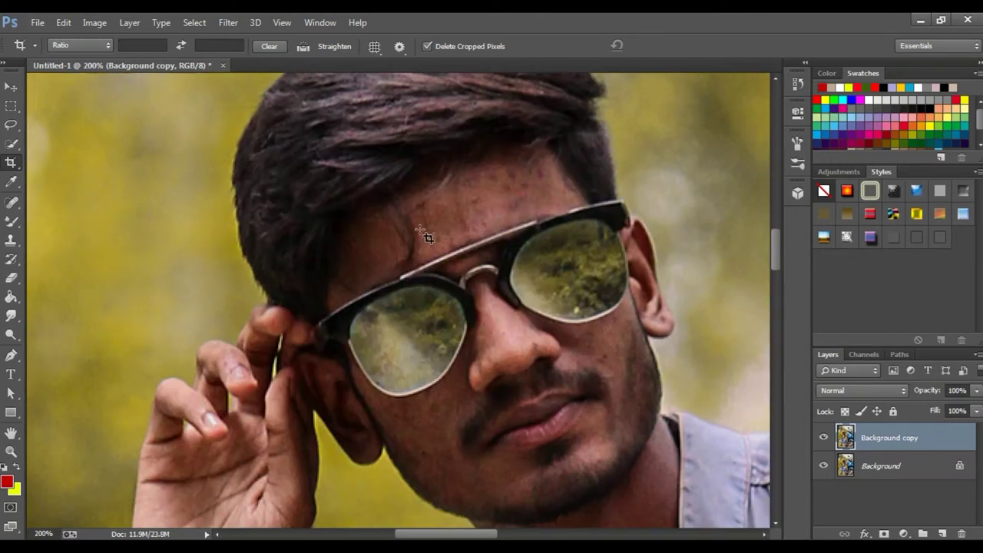
click(11, 202)
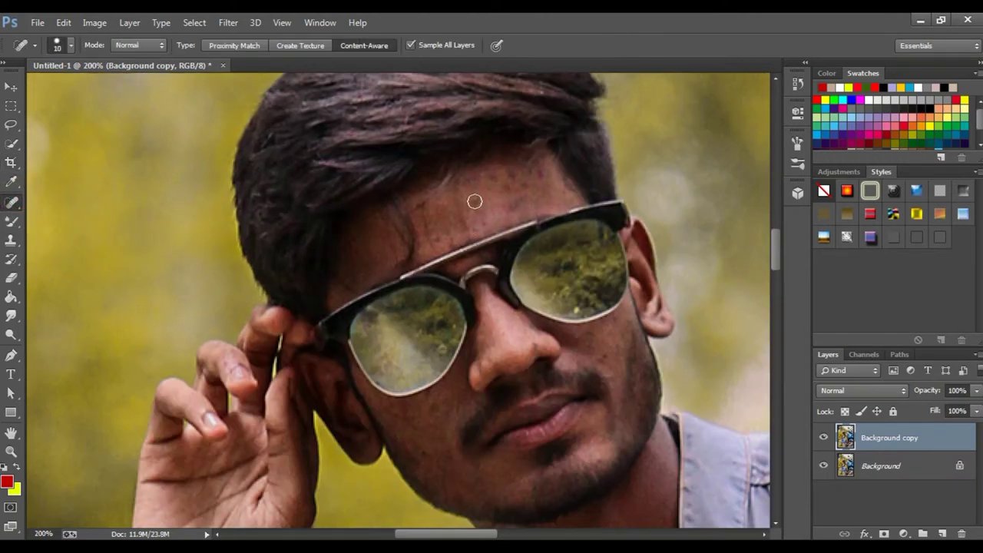
click(479, 215)
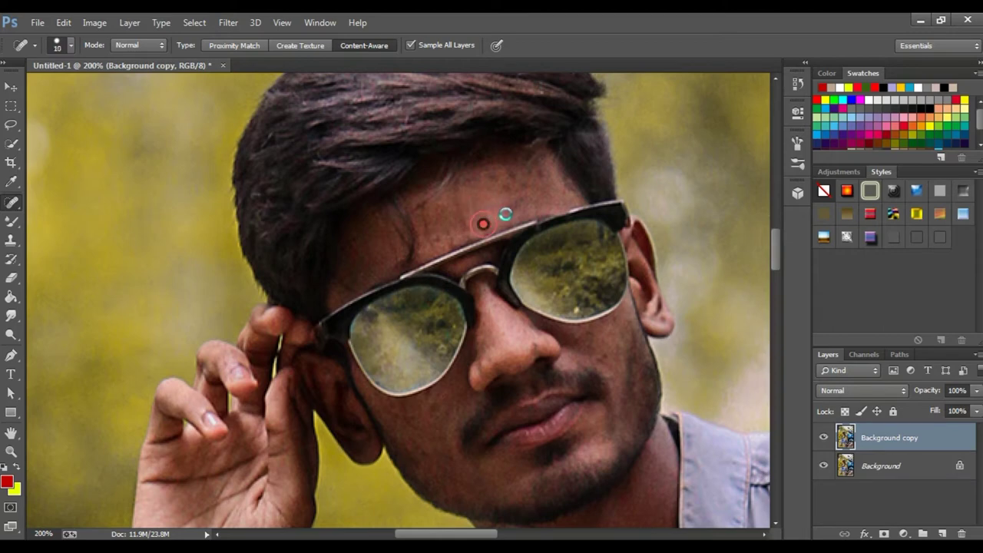
click(511, 173)
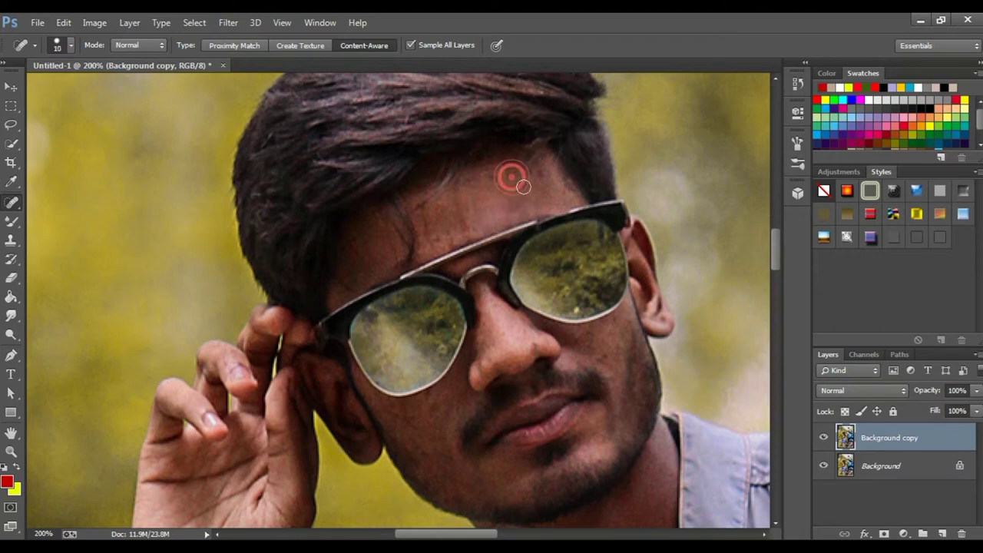
click(529, 173)
click(497, 176)
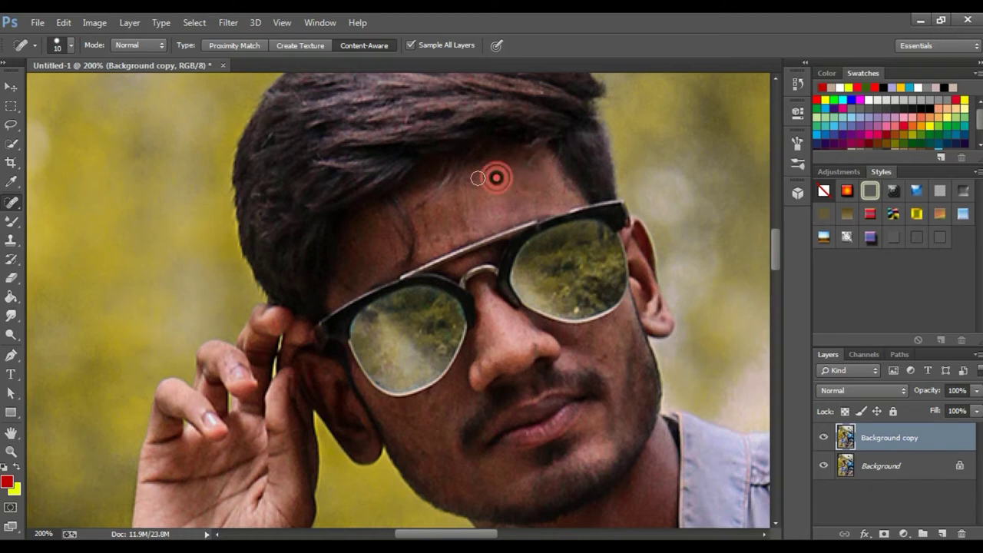
click(430, 220)
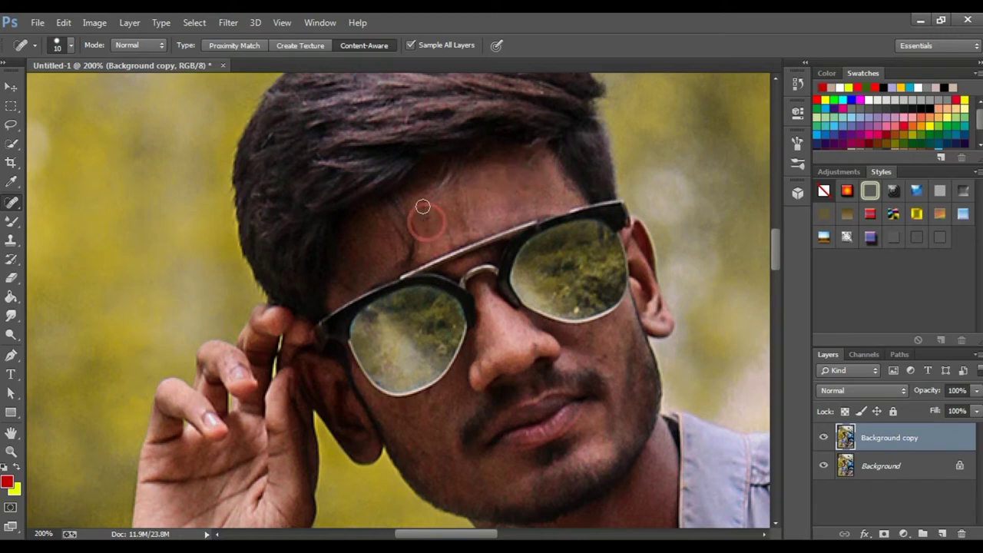
click(422, 204)
click(463, 222)
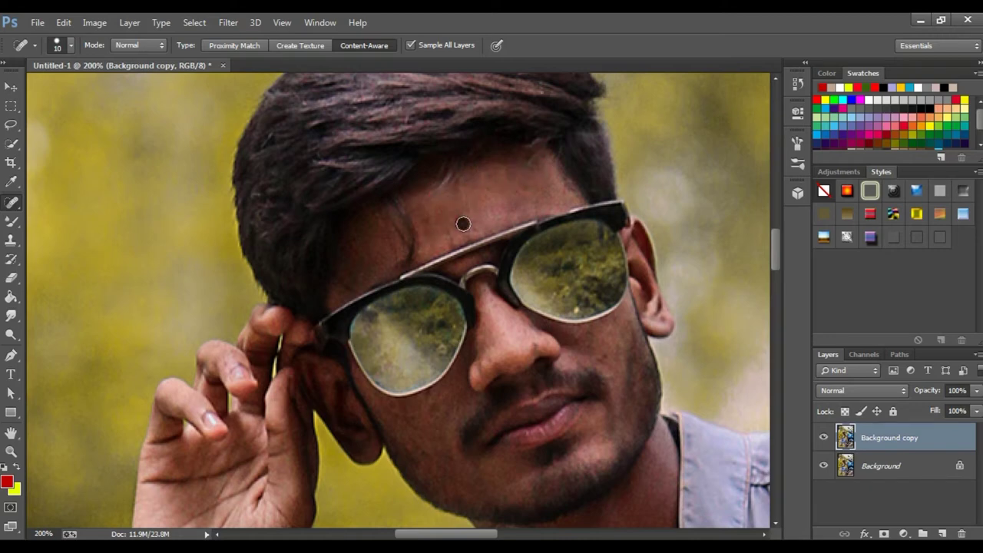
alt+click(463, 218)
drag(470, 228, 469, 219)
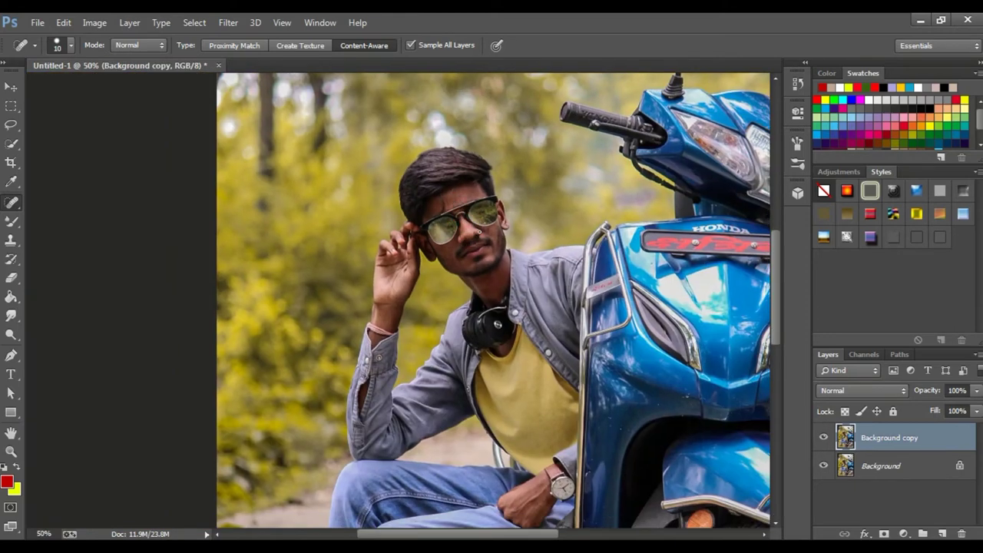
Merge both layers into one Background and quick-select the man's head, neck and raised hand.
shift+click(890, 465)
right_click(887, 465)
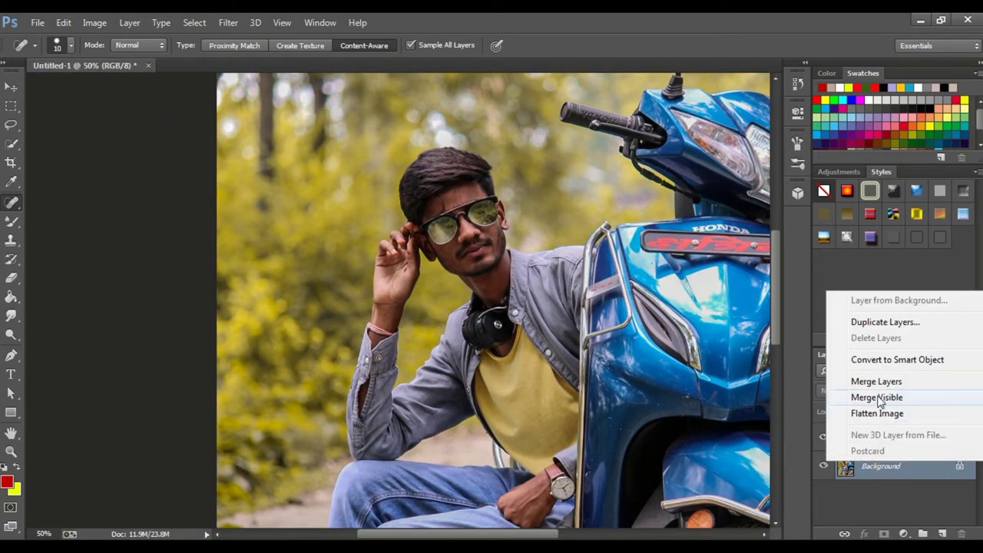
click(852, 381)
click(13, 144)
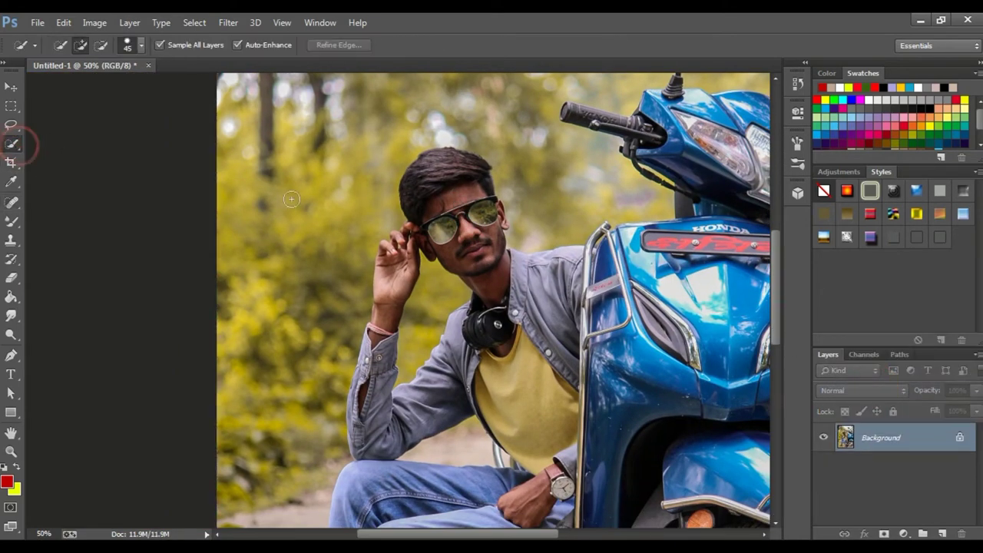
drag(450, 199, 472, 248)
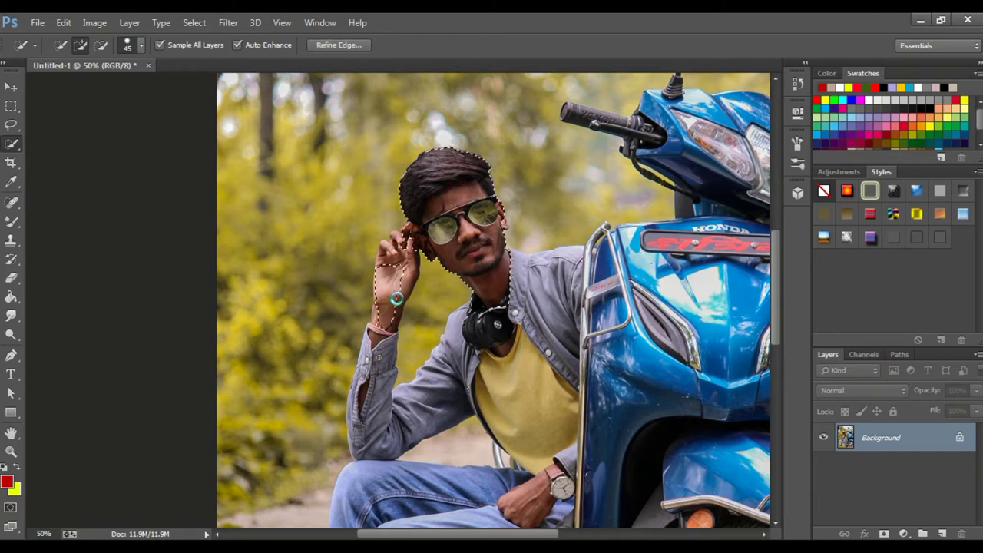
drag(396, 299, 393, 255)
drag(499, 329, 478, 342)
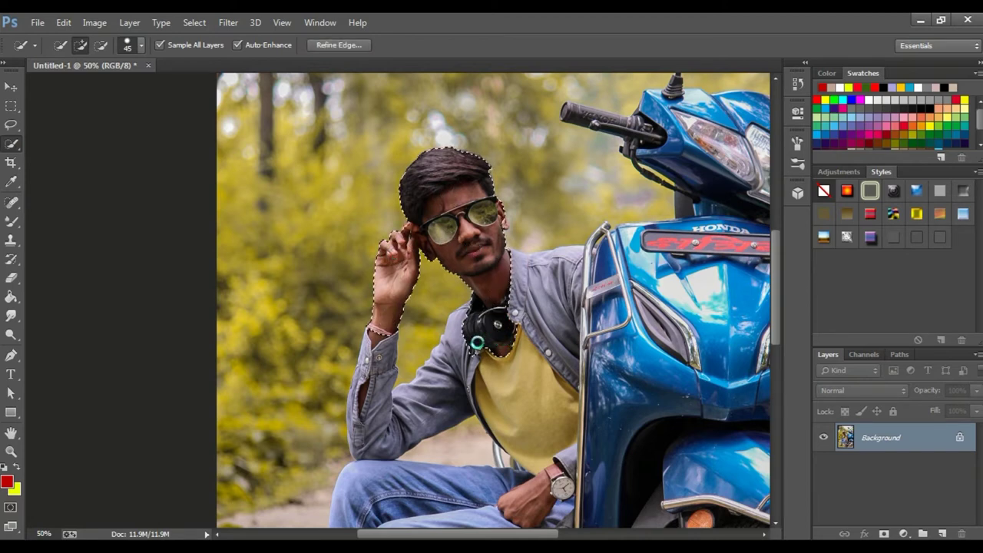
Brighten the selection with Levels 5, 1.12, 241.
click(94, 22)
mouse_move(117, 59)
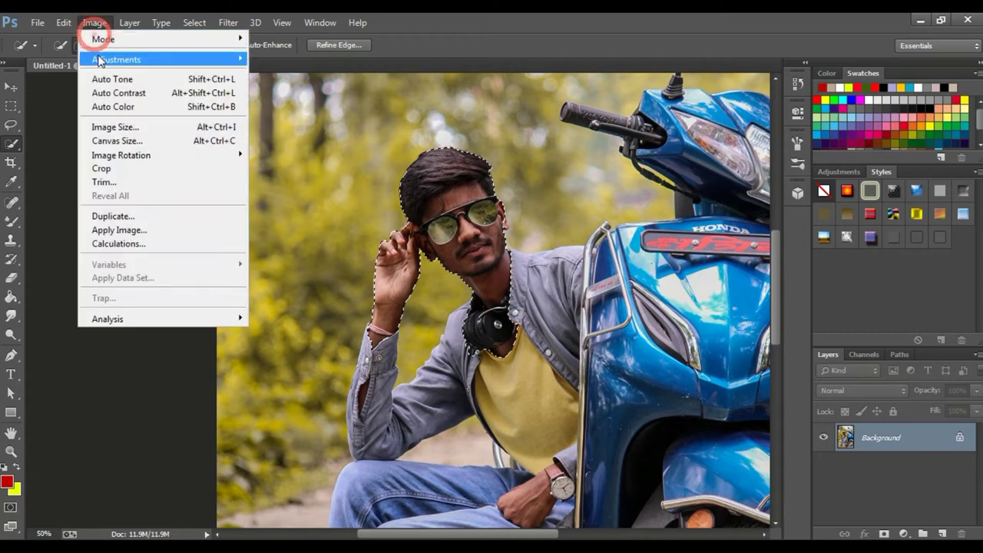
click(261, 72)
drag(879, 265, 870, 265)
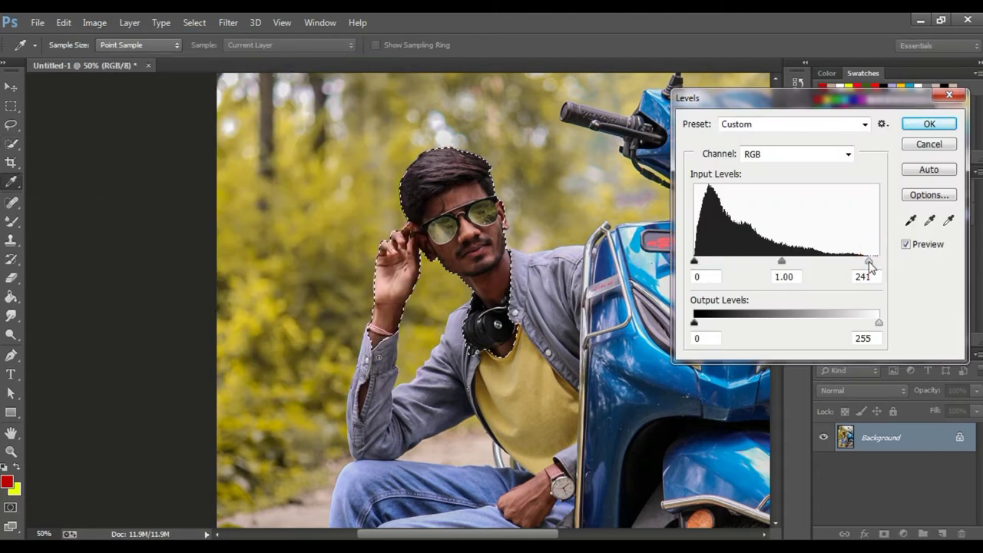
drag(782, 265, 775, 261)
click(695, 261)
key(Return)
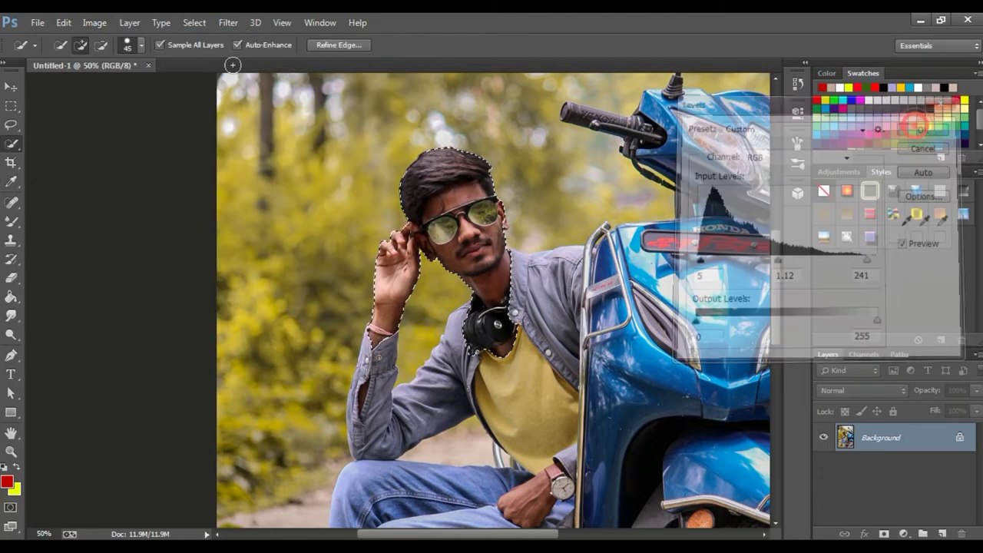
Add a Selective Color tweak to the selection, raising black in the Blacks range to +5.
click(95, 22)
click(307, 279)
mouse_move(764, 307)
mouse_down()
mouse_move(749, 307)
mouse_move(768, 307)
mouse_up()
click(783, 180)
click(753, 214)
click(757, 180)
click(772, 277)
Apply the pending Selective Color, then quick-select the man's lower hand and ankles.
click(886, 151)
key(w)
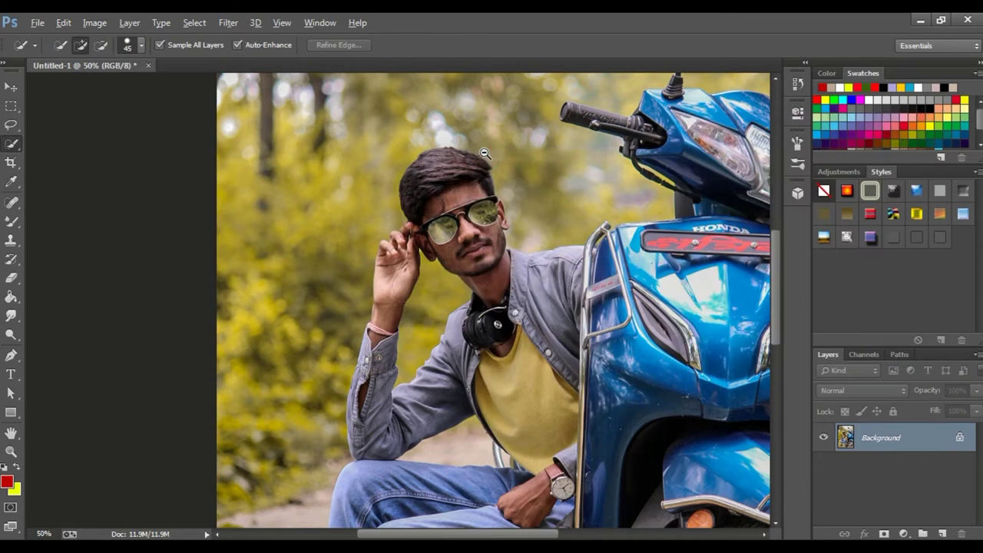
key(ctrl+minus)
key(ctrl+minus)
key(ctrl+minus)
key(ctrl+plus)
key(ctrl+plus)
key(ctrl+plus)
click(407, 362)
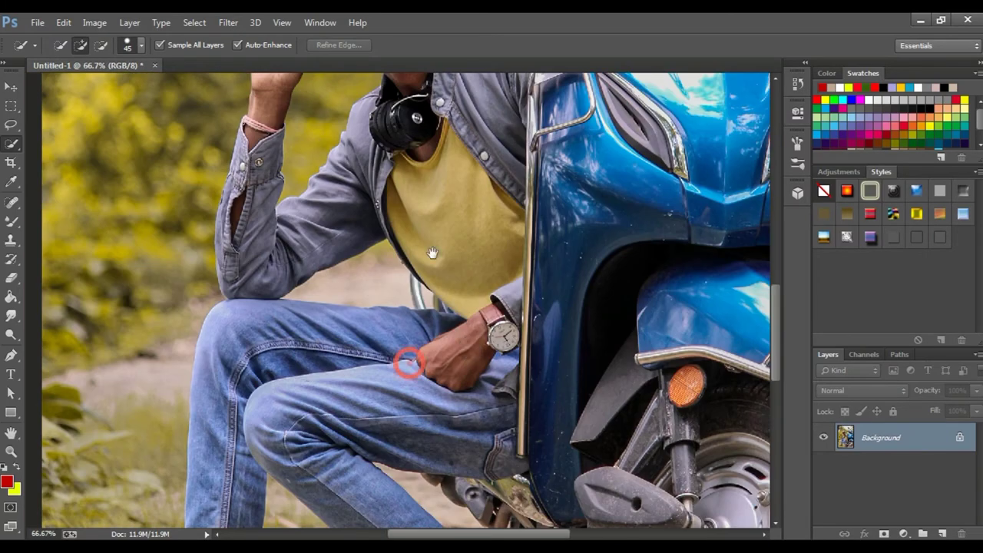
scroll(562, 357, down, 5)
drag(544, 336, 562, 357)
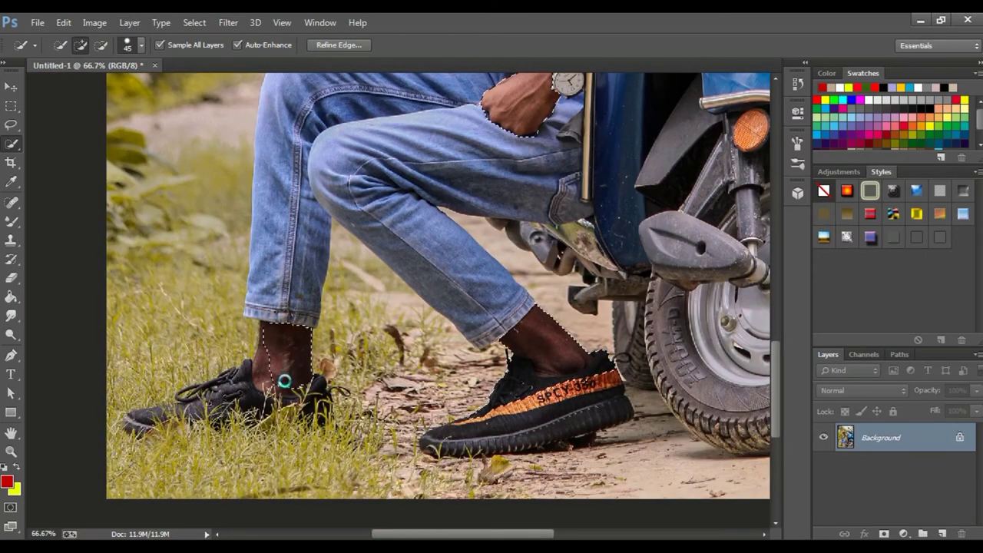
key(ctrl+minus)
key(ctrl+minus)
key(ctrl+minus)
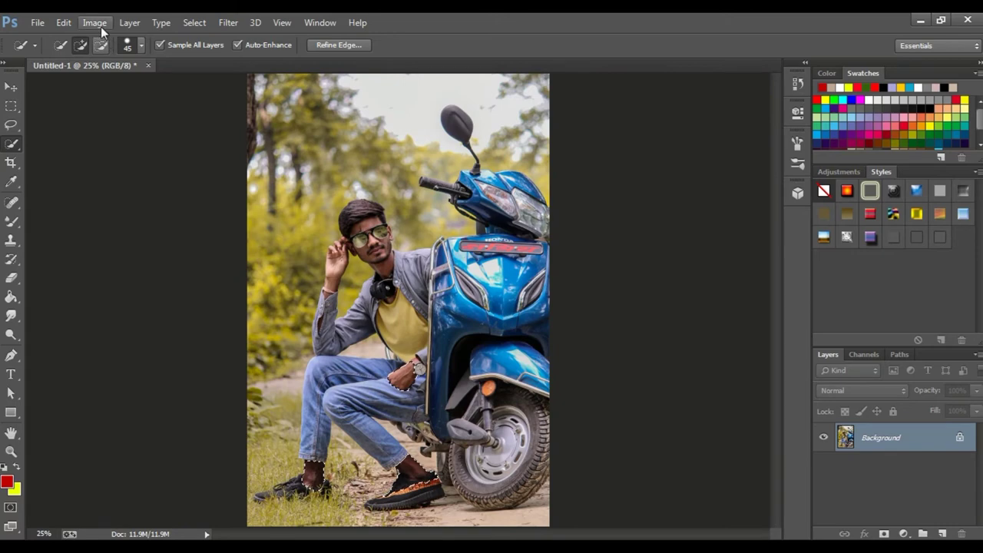
Apply Selective Color to the hand and ankles with Yellows black at -16%.
click(94, 23)
click(292, 278)
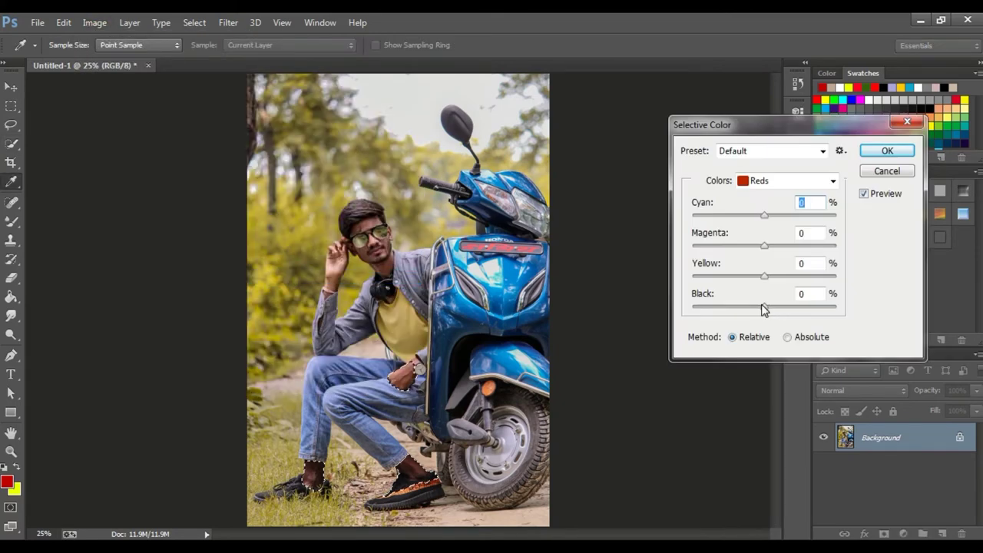
drag(764, 309, 757, 307)
click(784, 180)
click(768, 208)
click(753, 308)
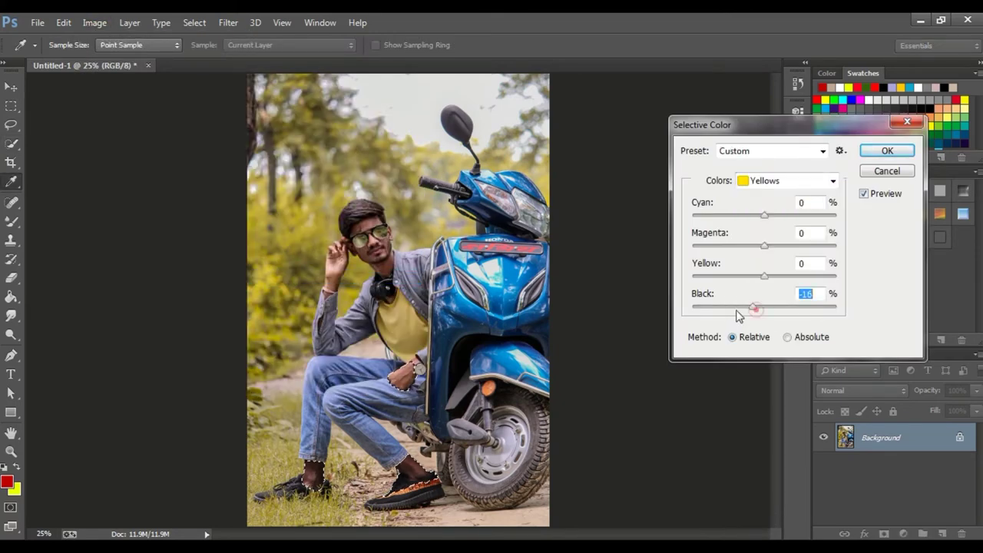
click(776, 184)
click(760, 302)
key(Return)
key(w)
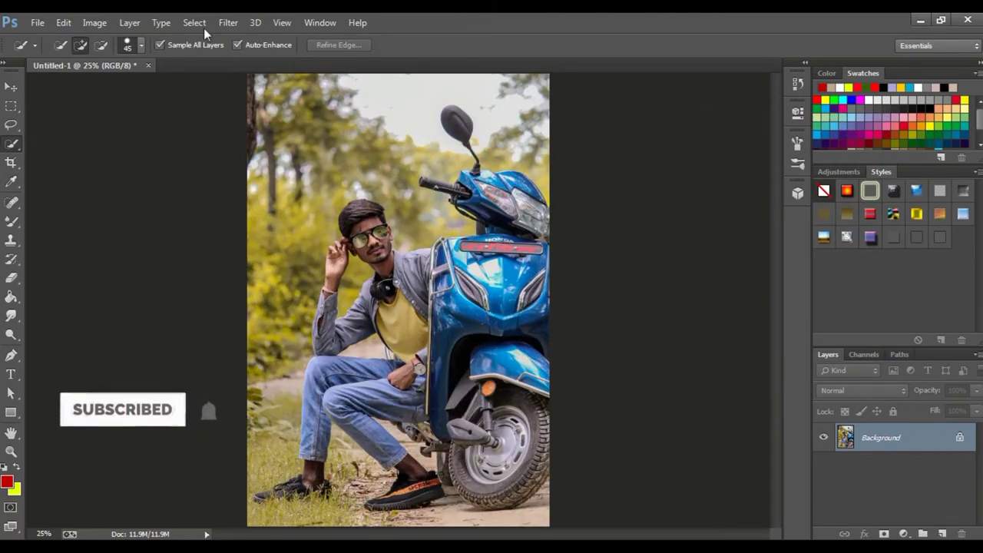
click(228, 22)
In Camera Raw set Contrast +8, Highlights +14, Shadows +32, Whites -100, Blacks -7 and raise Clarity.
click(245, 103)
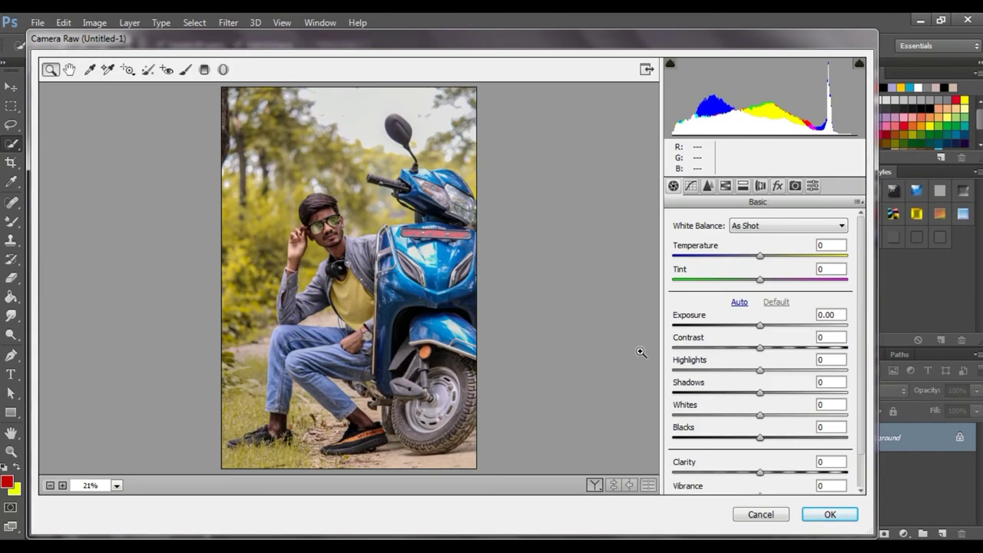
click(767, 348)
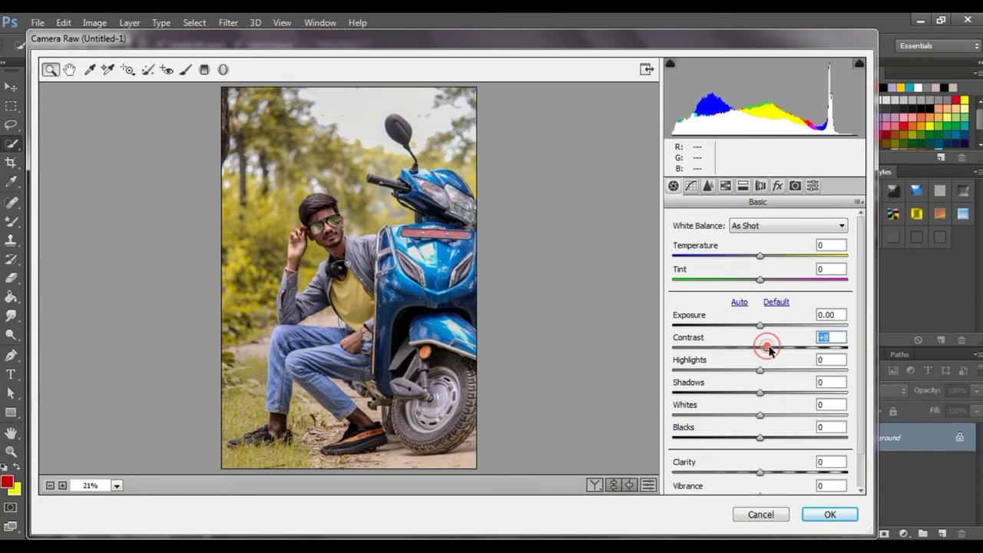
mouse_move(766, 392)
mouse_down()
mouse_move(777, 393)
mouse_move(706, 414)
mouse_up()
click(754, 437)
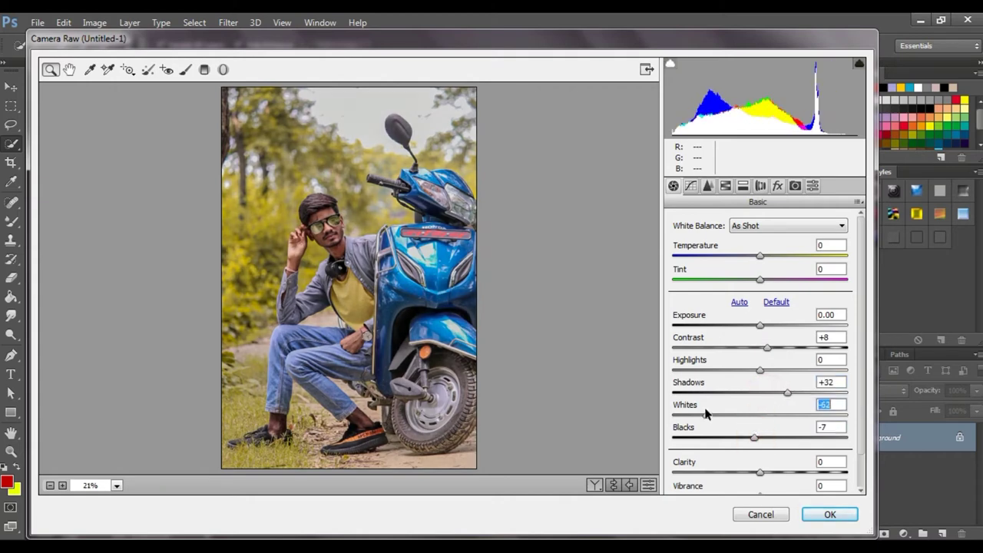
drag(762, 371, 773, 374)
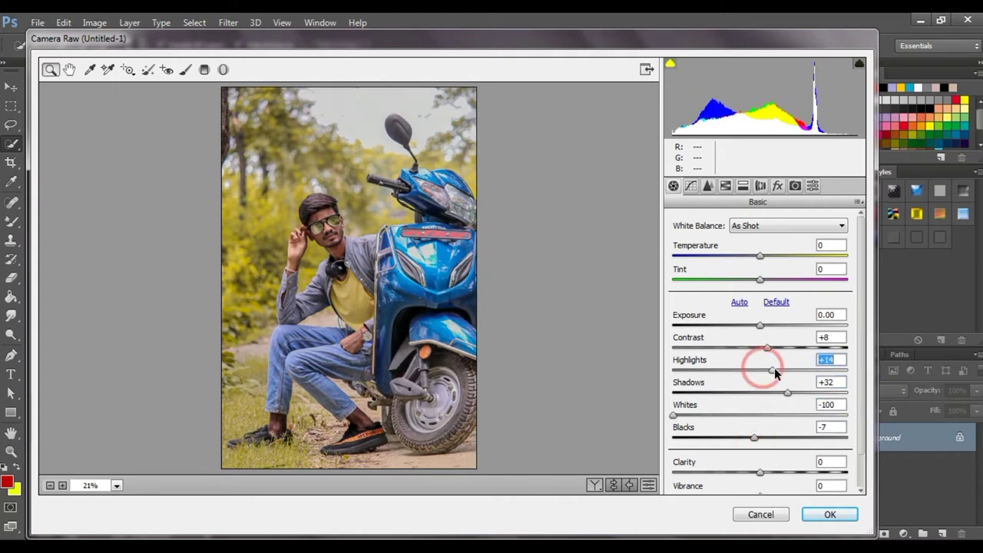
click(333, 256)
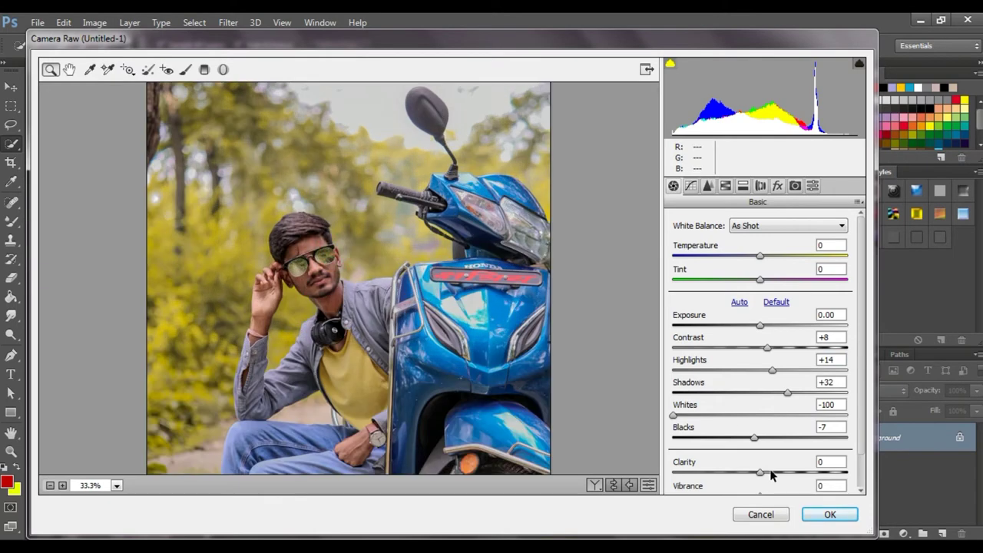
drag(772, 472, 776, 471)
click(726, 186)
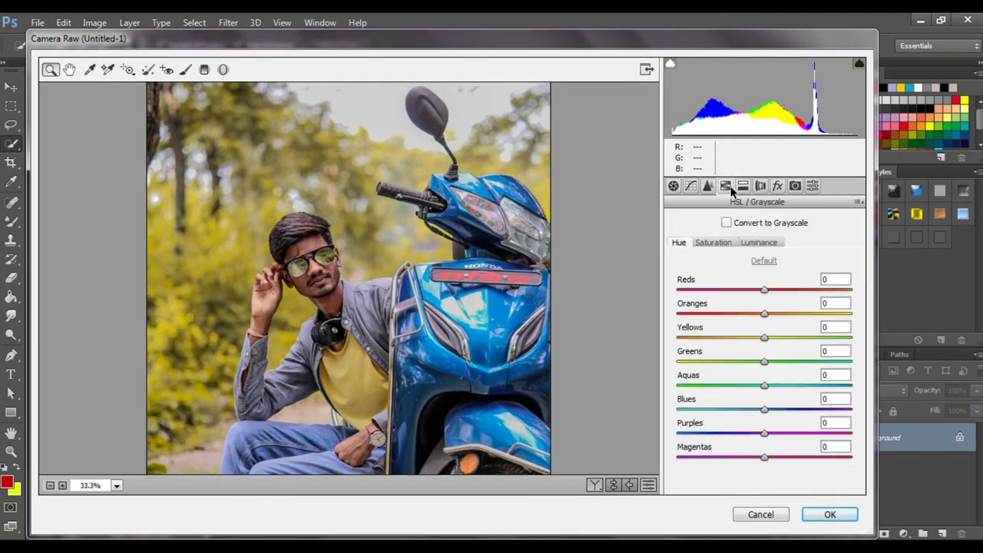
Brighten Oranges luminance and raise HSL saturation to Yellows +50 and Blues +10.
click(749, 240)
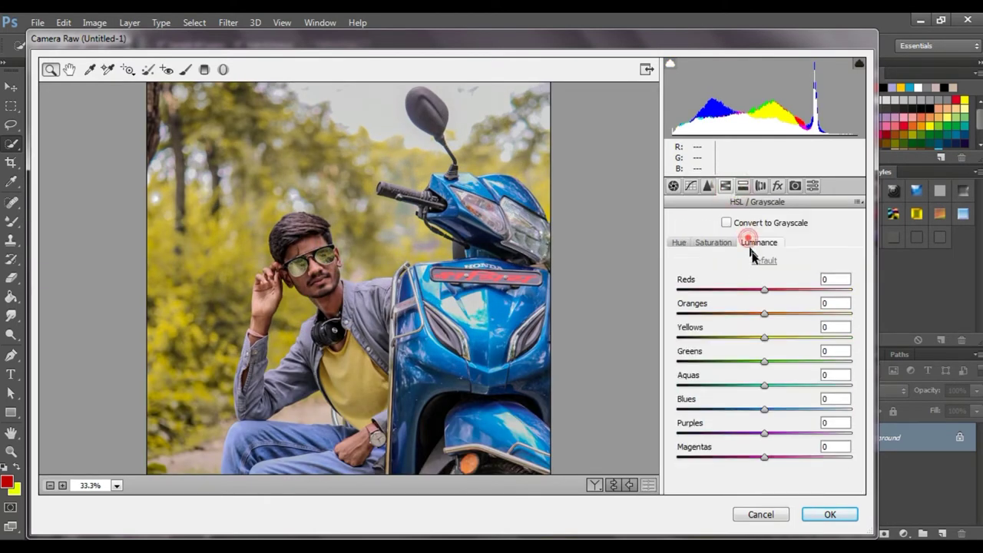
mouse_move(764, 313)
mouse_down()
mouse_move(819, 338)
mouse_move(807, 338)
mouse_up()
click(768, 291)
click(713, 242)
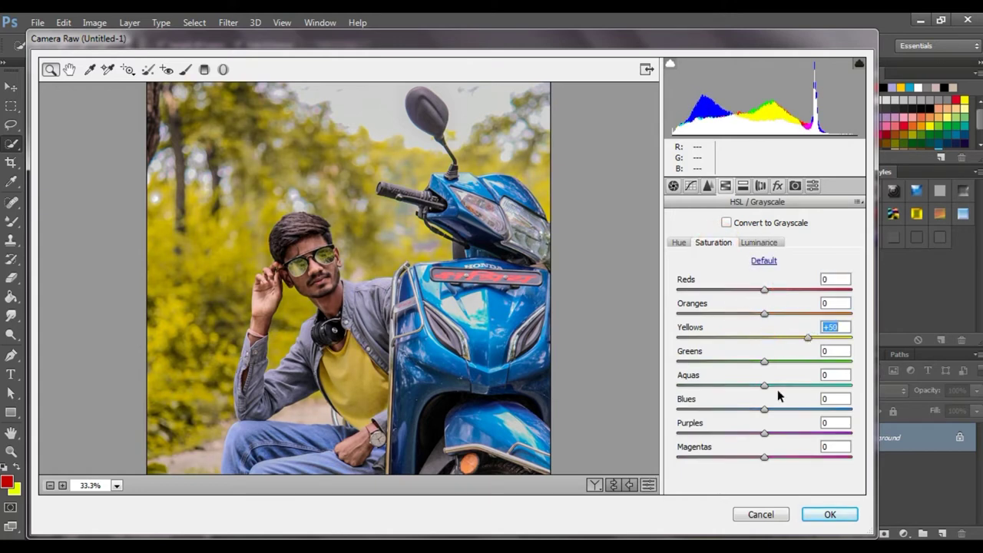
click(773, 409)
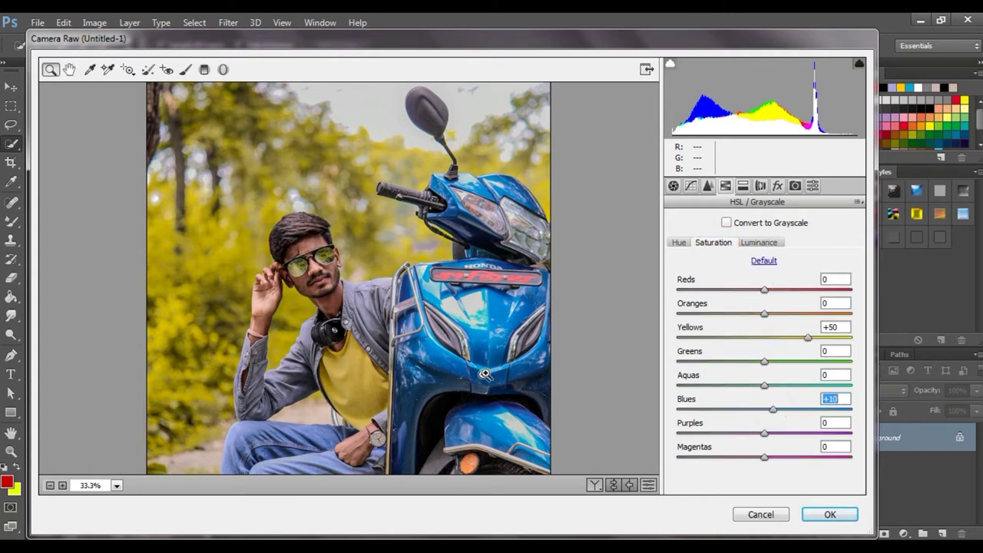
click(51, 487)
click(62, 486)
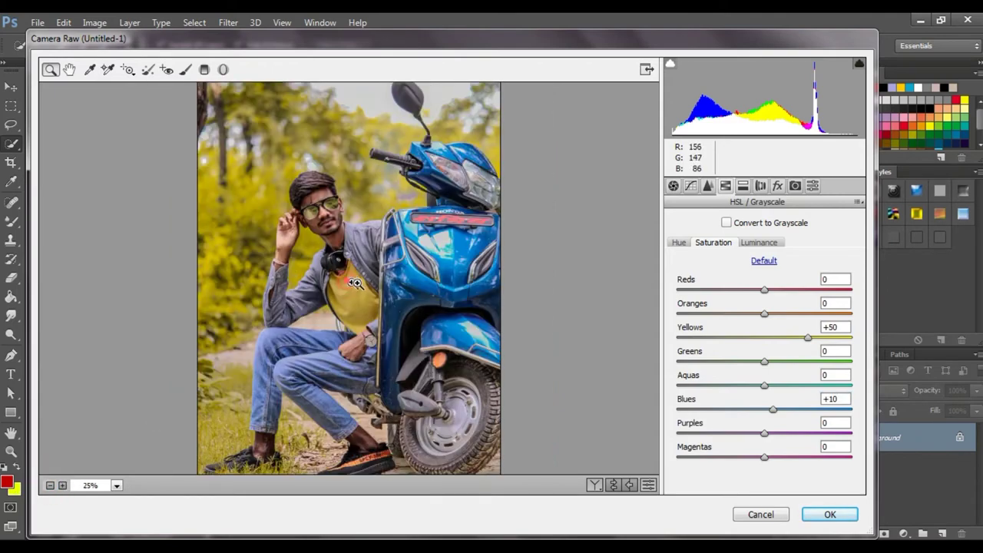
Set Greens hue -100 and Yellows hue -12, then apply the Camera Raw grade.
click(681, 243)
drag(764, 361, 678, 361)
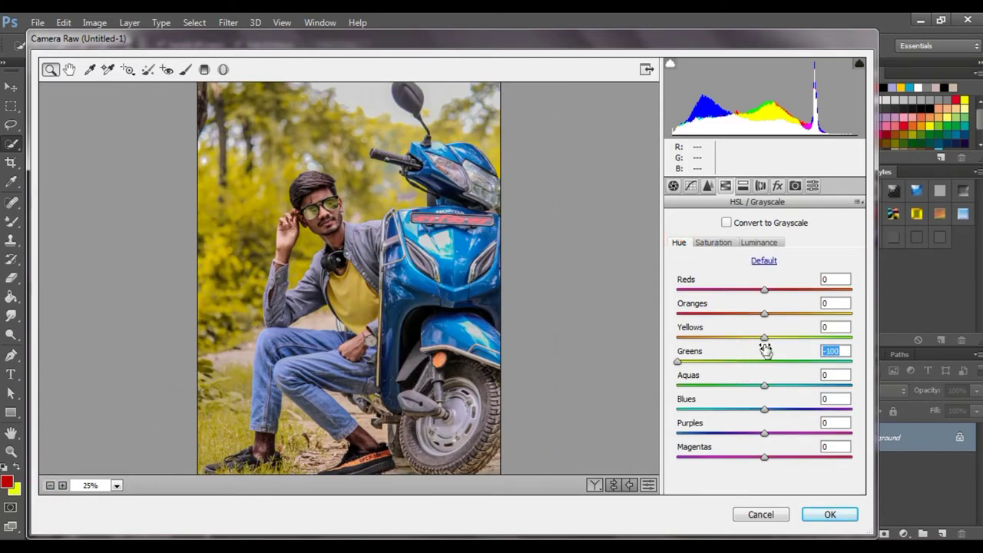
drag(760, 337, 752, 336)
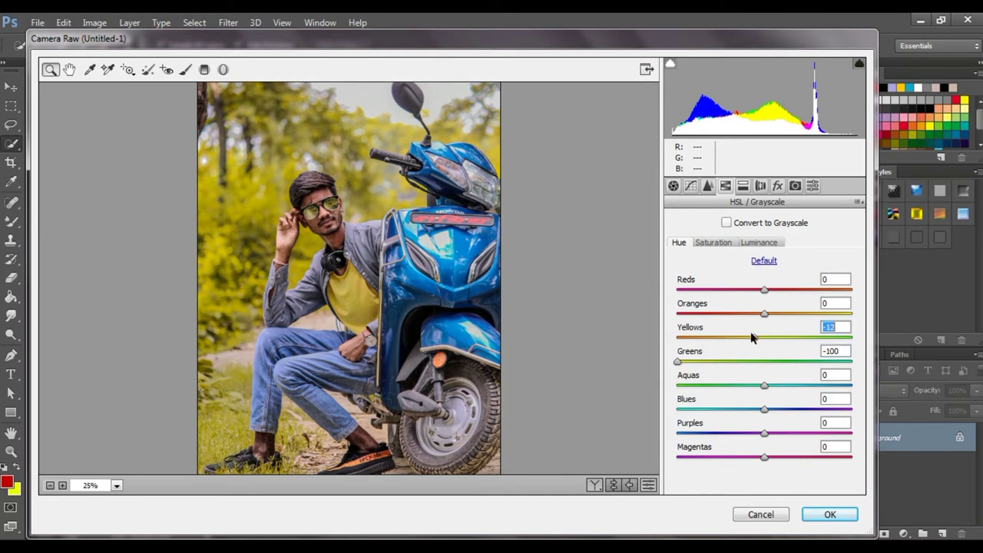
click(831, 514)
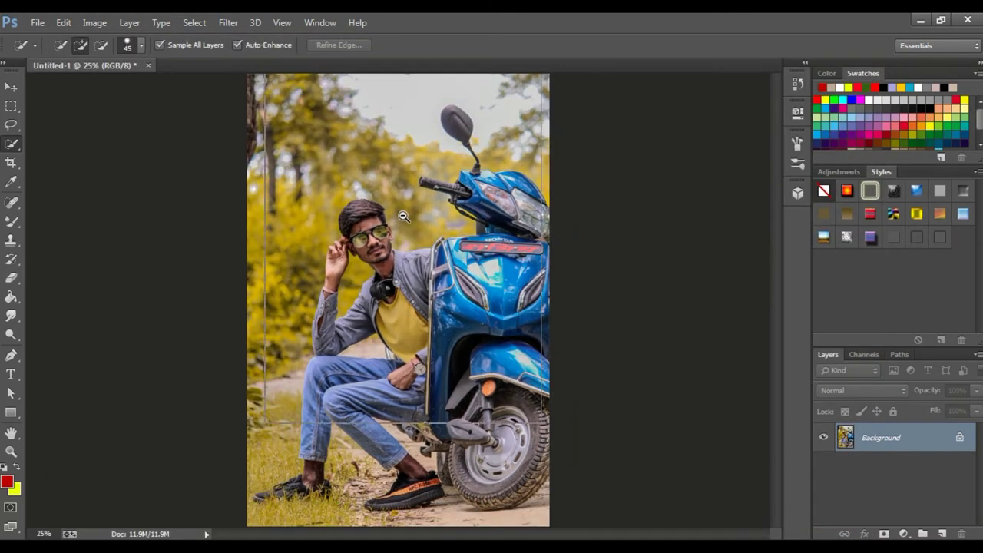
Duplicate Background as Background copy, zoom to 200% on the face, and select the Mixer Brush.
alt+click(403, 216)
click(401, 215)
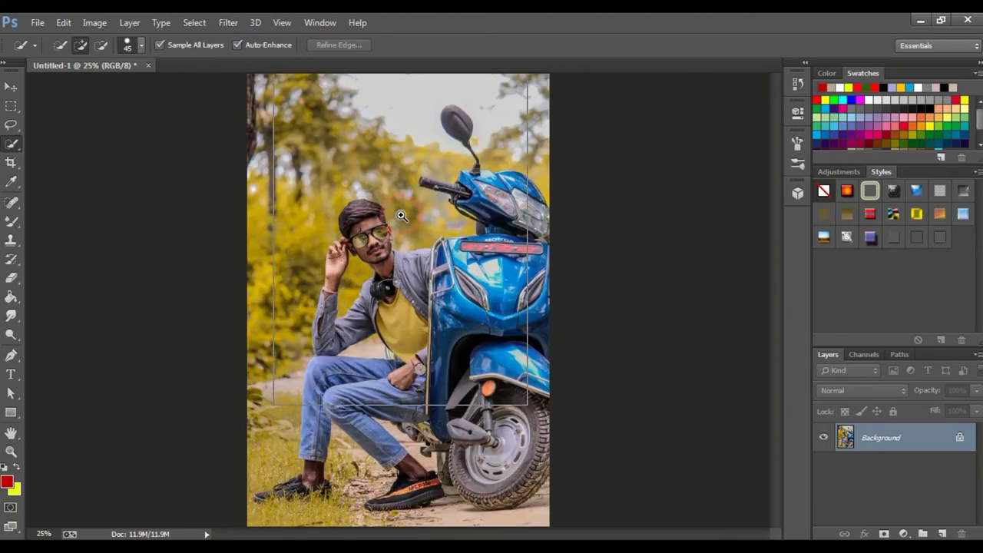
click(401, 218)
right_click(906, 438)
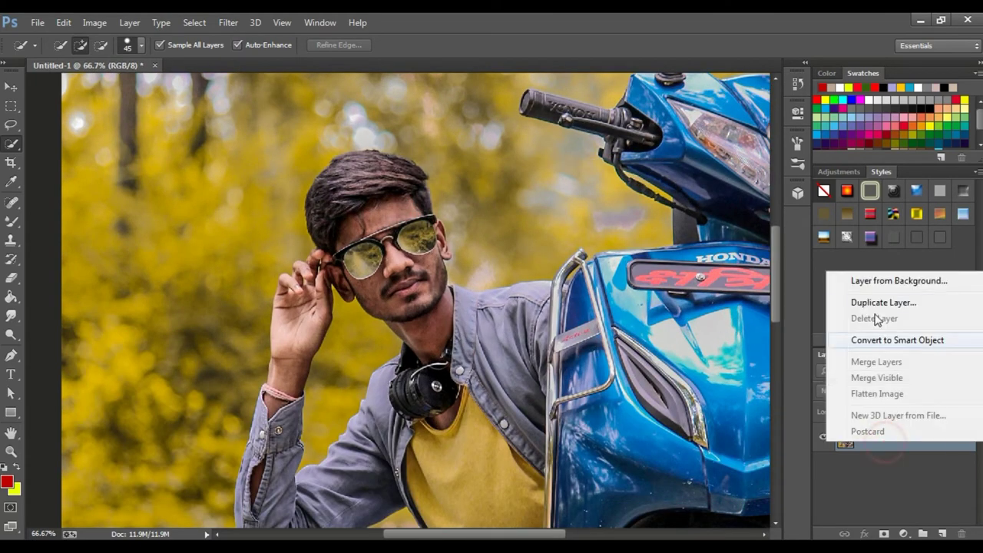
click(866, 302)
click(619, 176)
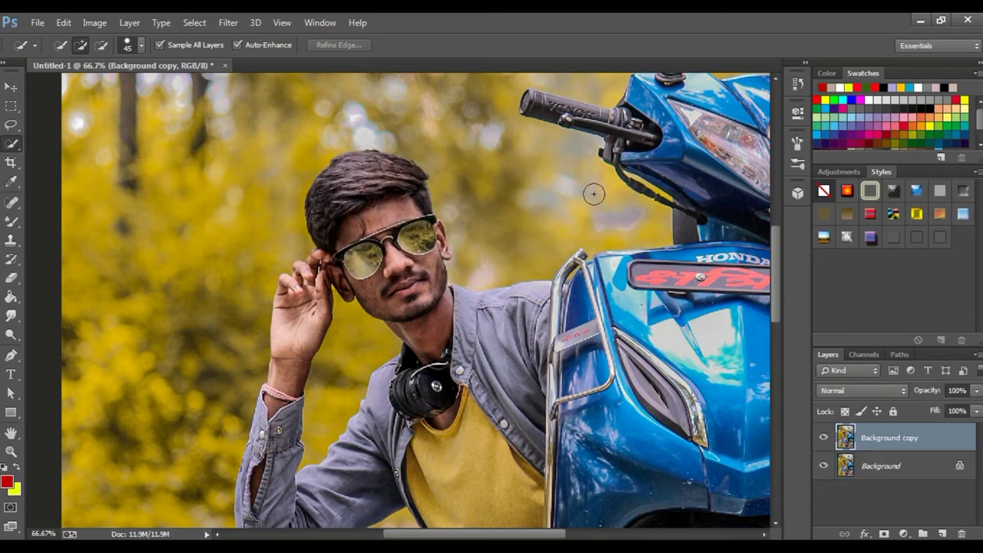
key(ctrl+plus)
click(473, 189)
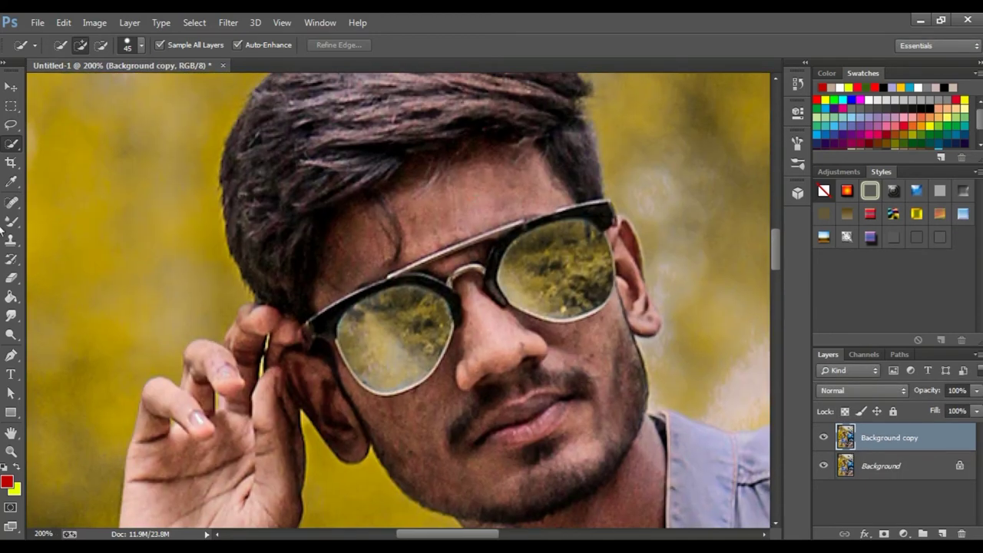
click(12, 220)
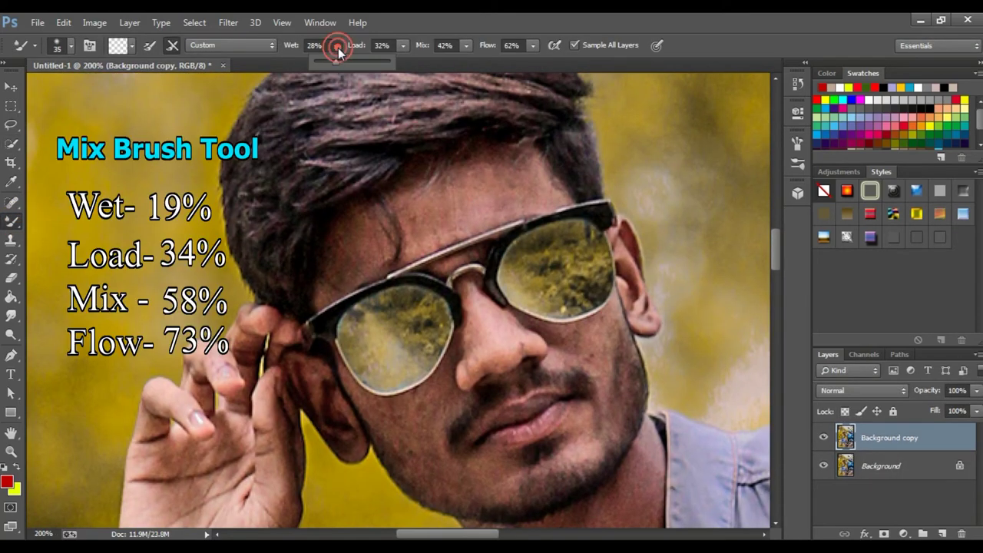
Set the Mixer Brush to wet 20%, load 38%, mix 51% and flow 73%.
drag(329, 64, 330, 66)
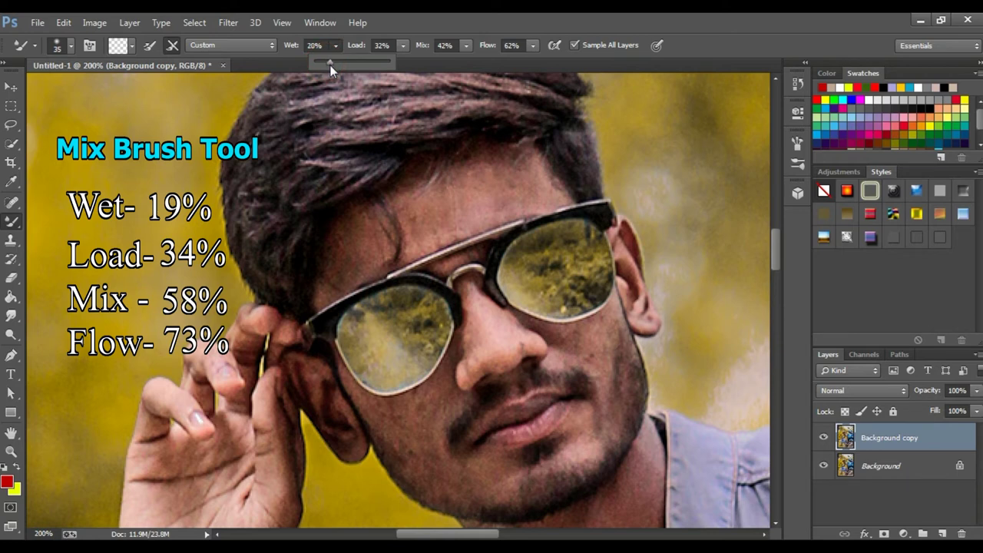
click(403, 46)
click(465, 45)
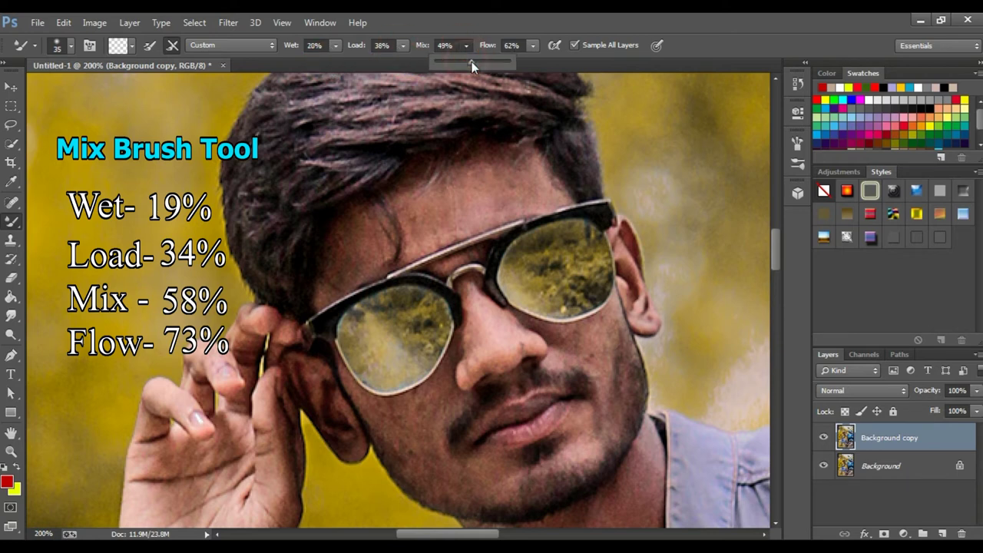
drag(471, 61, 473, 62)
click(533, 46)
click(538, 62)
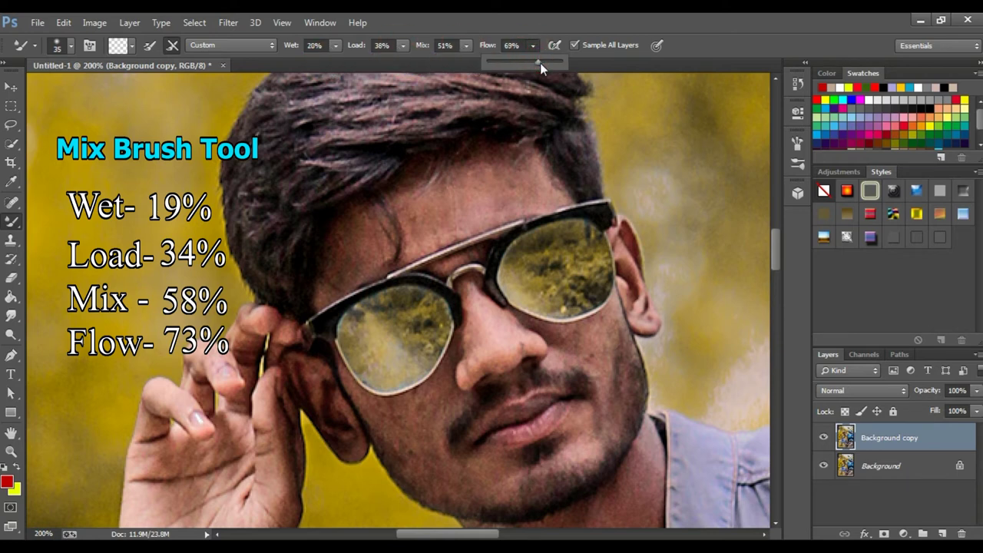
drag(539, 63, 543, 63)
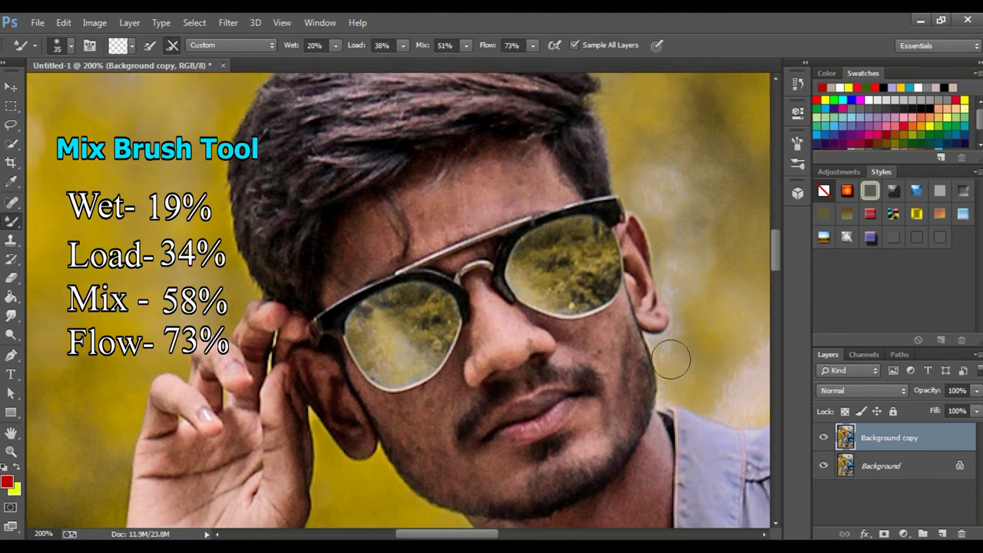
Smooth the forehead skin with a smaller brush, then inspect the nose and cheek.
drag(442, 160, 478, 202)
key(bracketleft)
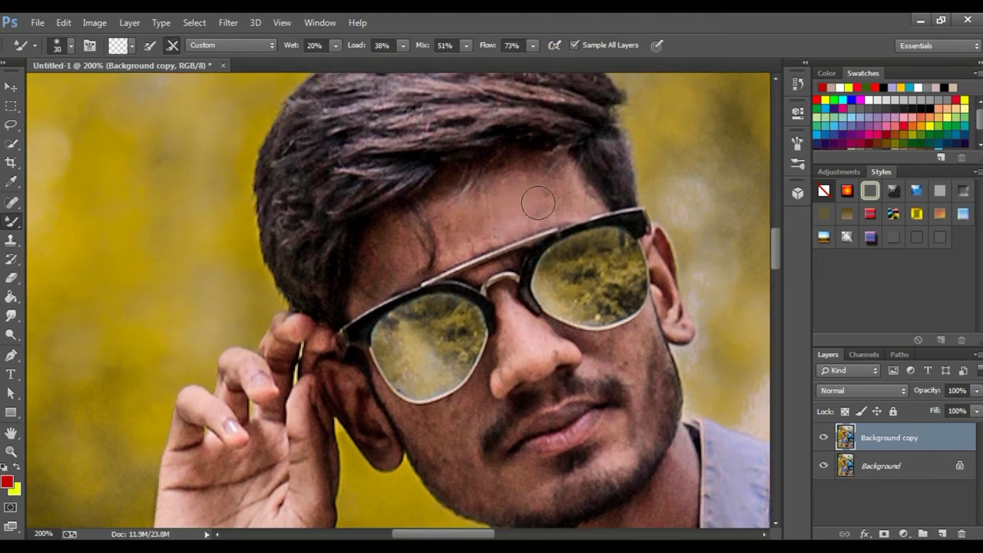
mouse_move(560, 190)
mouse_down()
mouse_move(456, 219)
mouse_move(384, 259)
mouse_up()
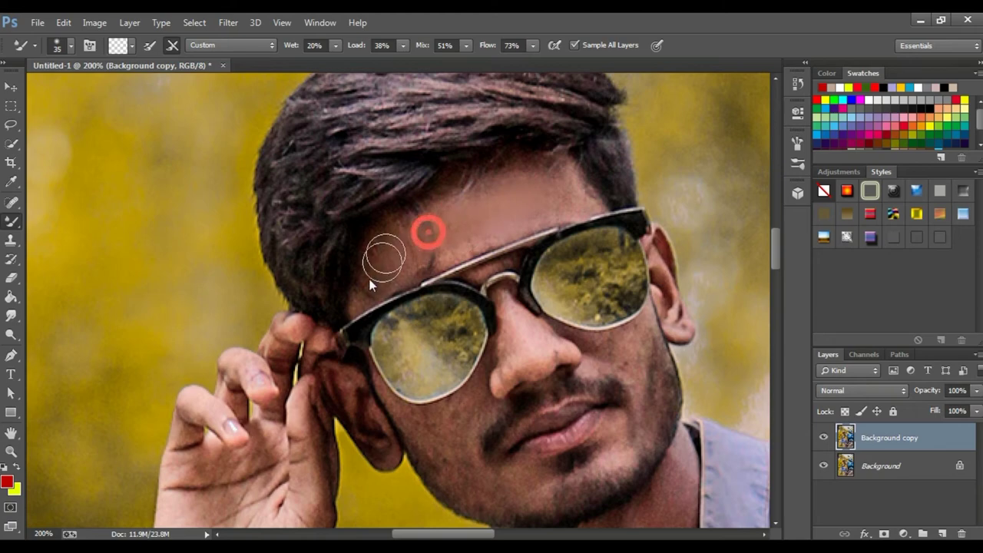
mouse_move(471, 201)
mouse_down()
mouse_move(425, 240)
mouse_move(510, 197)
mouse_up()
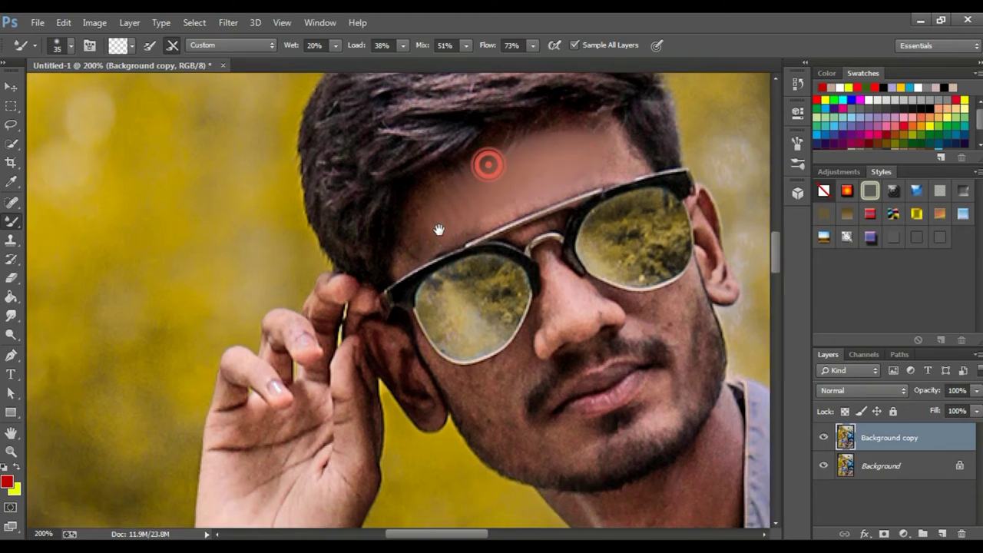
drag(589, 288, 520, 261)
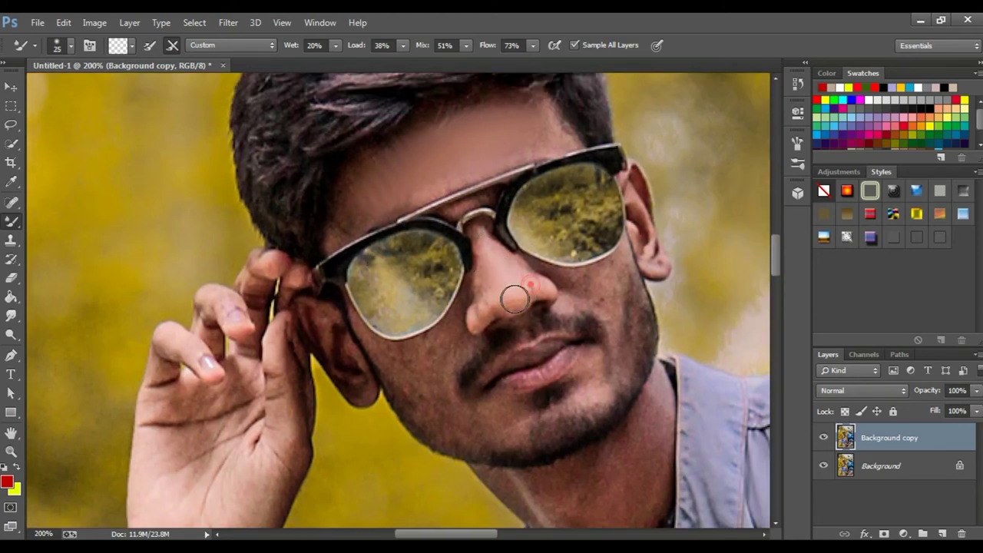
mouse_move(628, 299)
mouse_down()
mouse_move(559, 274)
mouse_move(626, 258)
mouse_up()
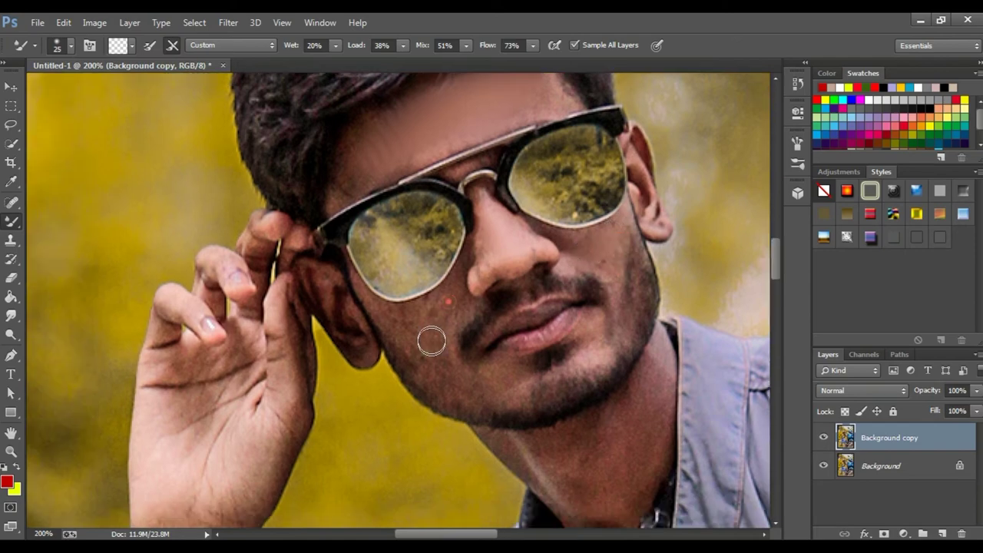
mouse_move(430, 340)
mouse_down()
mouse_move(468, 256)
mouse_move(483, 320)
mouse_move(439, 312)
mouse_up()
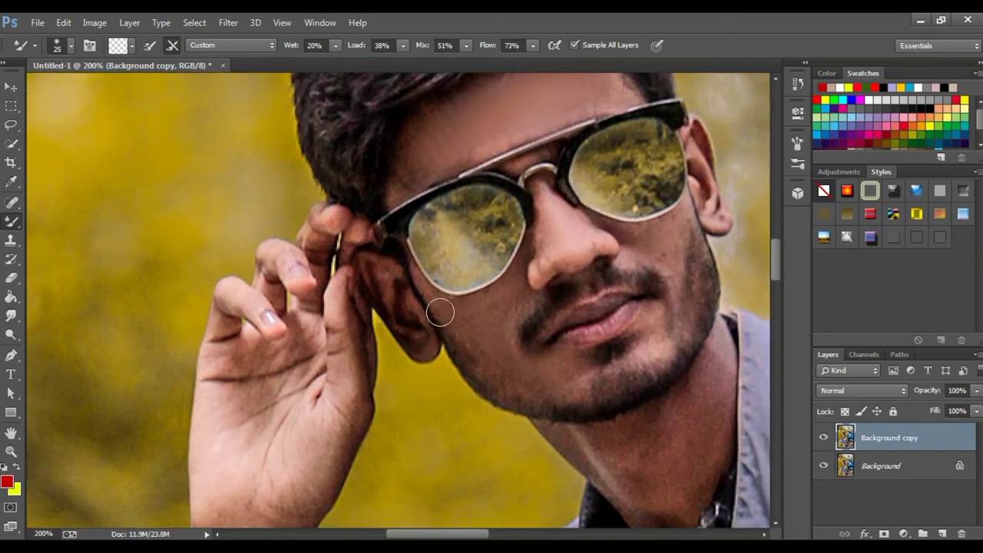
mouse_move(400, 206)
mouse_down()
mouse_move(422, 237)
mouse_move(443, 247)
mouse_up()
Zoom out to check the whole photo and fine-tune the brush size.
drag(510, 222, 505, 161)
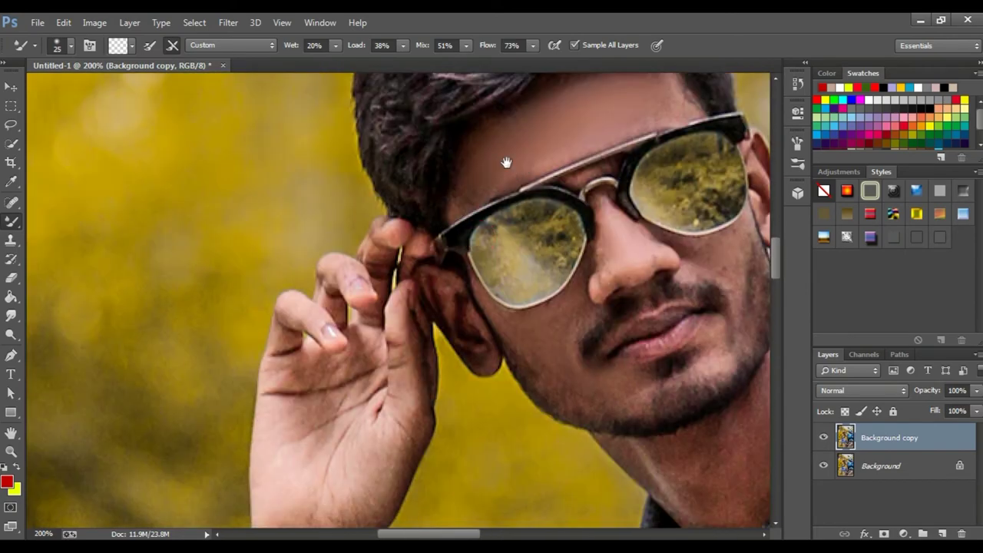
key(ctrl+minus)
key(ctrl+minus)
key(ctrl+minus)
scroll(461, 292, up, 1)
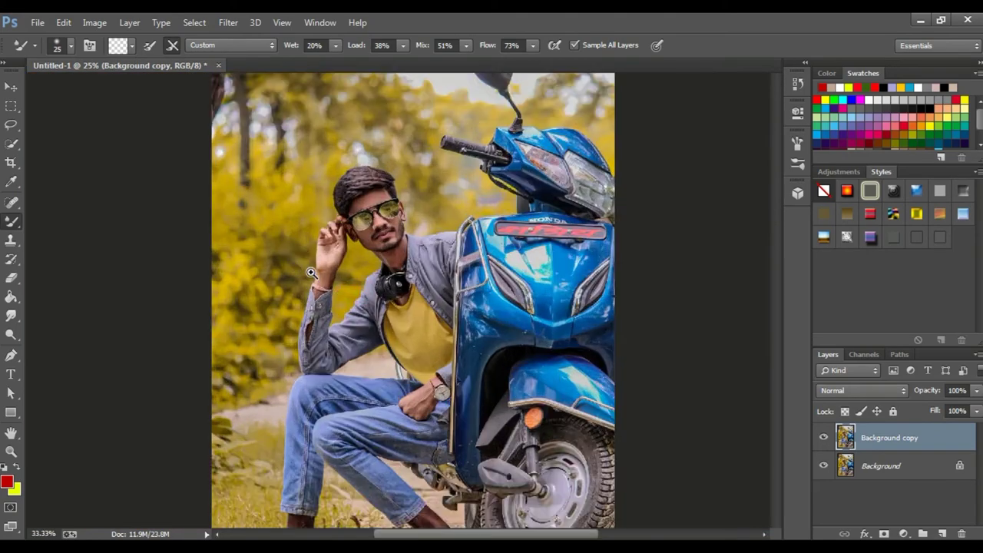
scroll(345, 274, up, 3)
scroll(408, 105, up, 2)
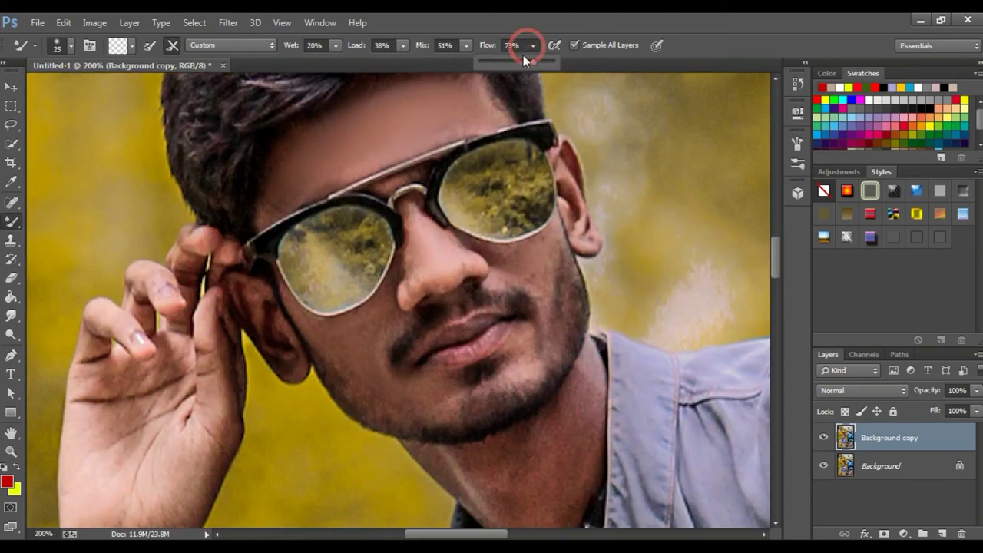
drag(408, 206, 410, 254)
key(bracketleft)
key(bracketright)
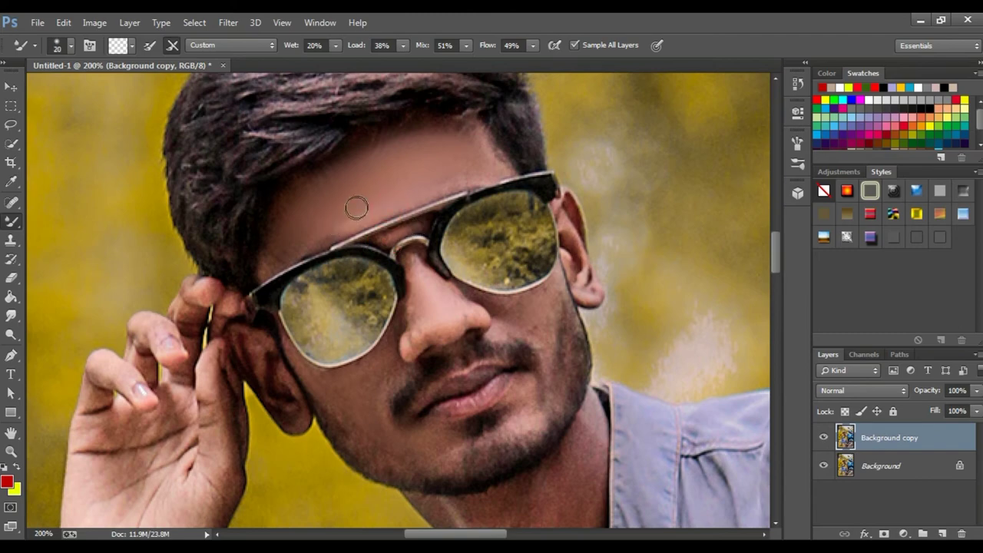
Smooth the skin on the back of the hand near the wrist with a larger brush.
drag(107, 522, 406, 305)
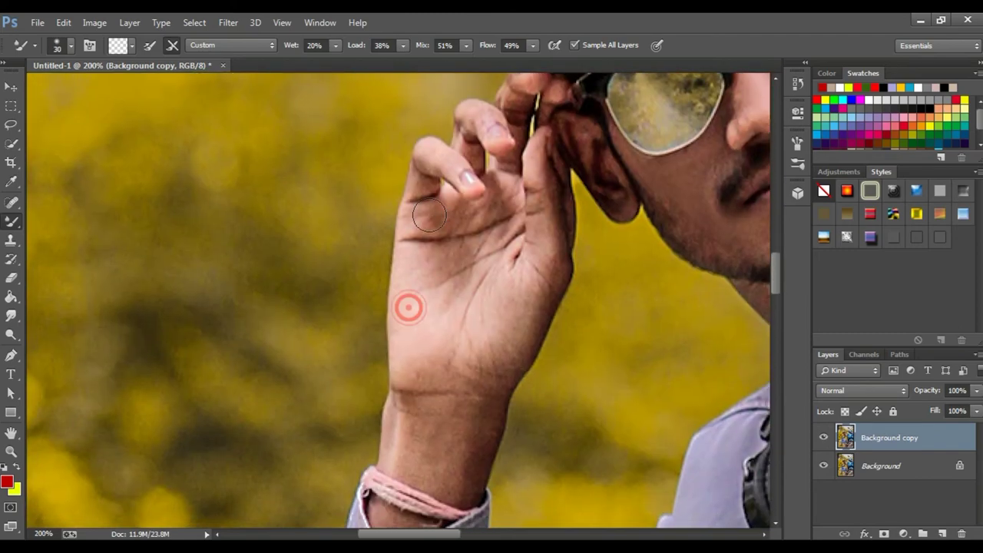
drag(493, 300, 369, 468)
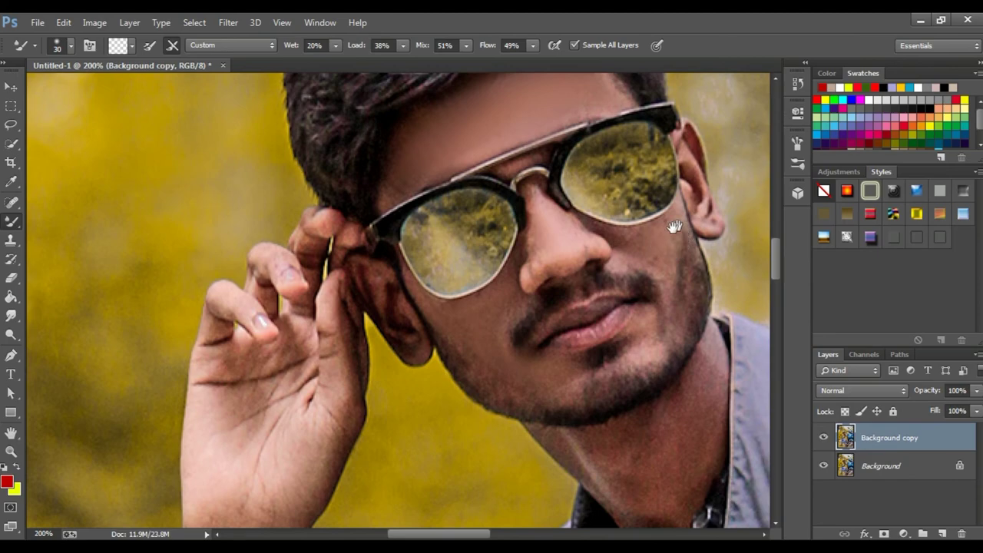
drag(674, 227, 520, 146)
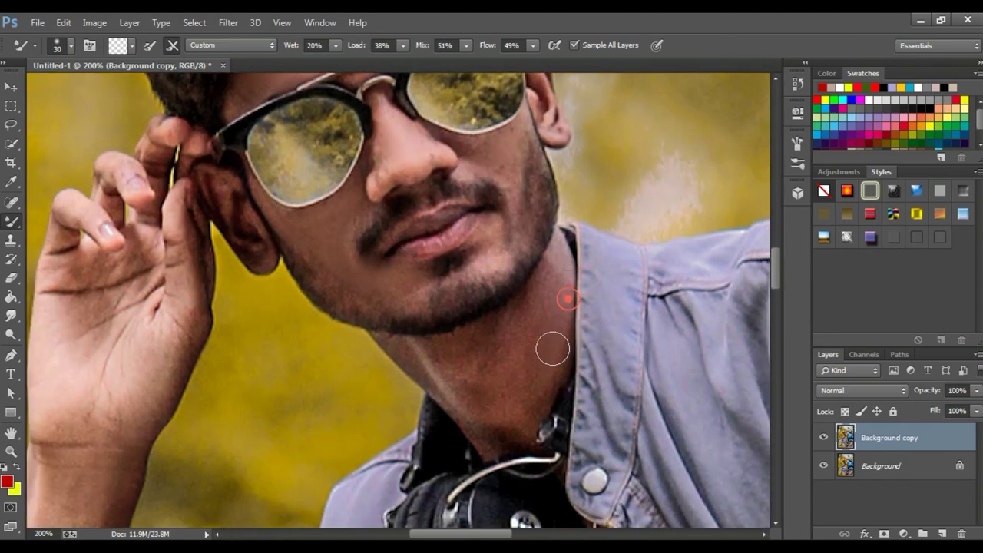
drag(501, 339, 577, 392)
scroll(384, 282, up, 5)
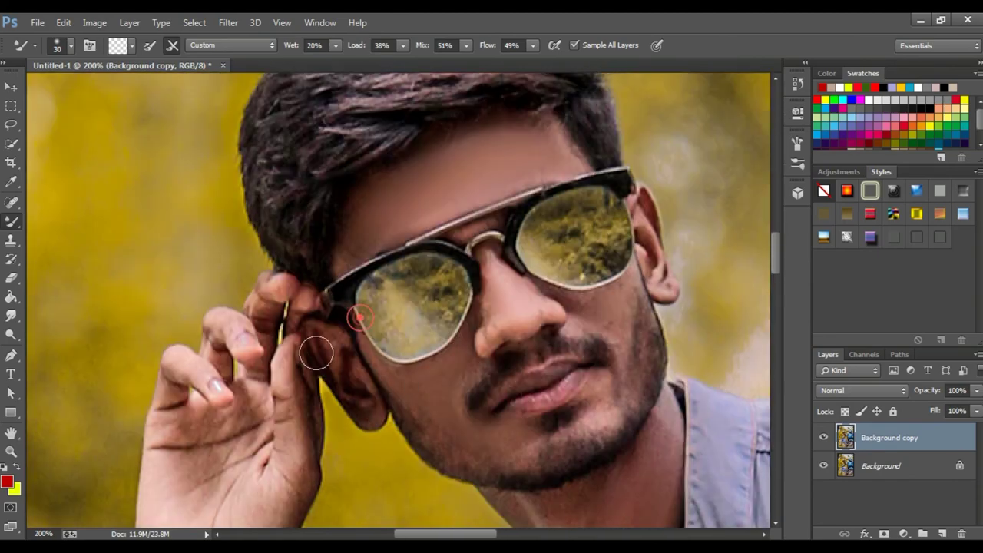
scroll(392, 299, down, 2)
alt+click(413, 323)
key(bracketright)
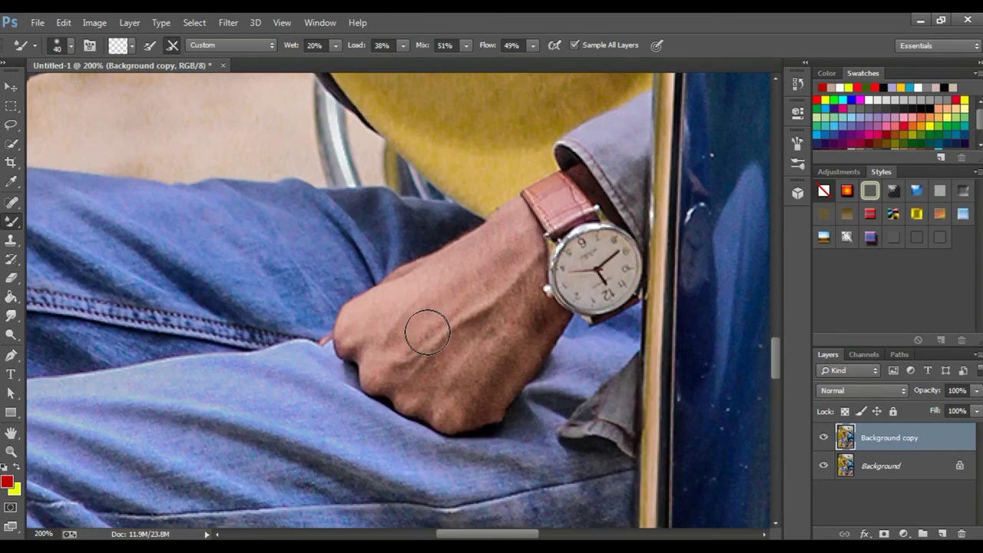
drag(503, 331, 447, 362)
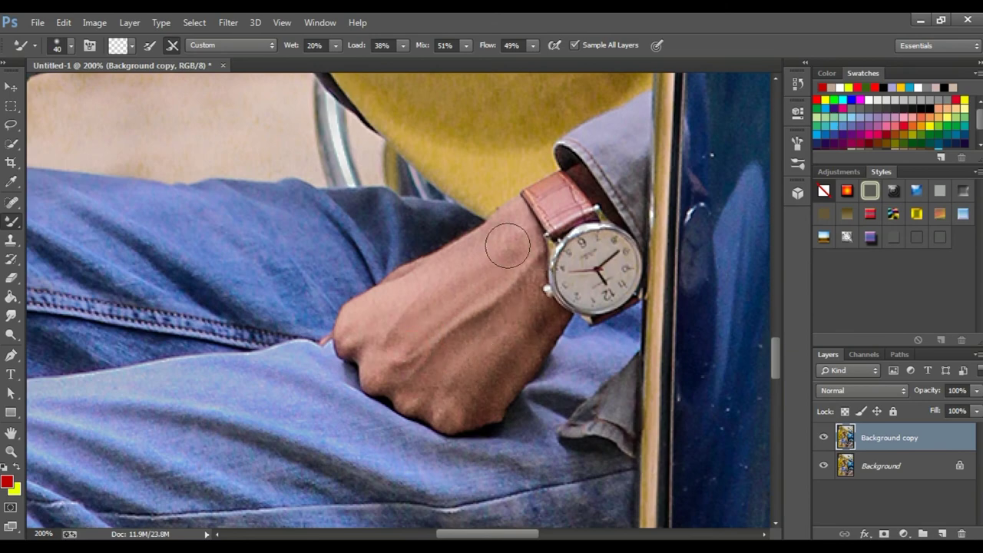
Select the exposed ankle skin with the Quick Selection tool.
key(ctrl+minus)
scroll(535, 289, down, 5)
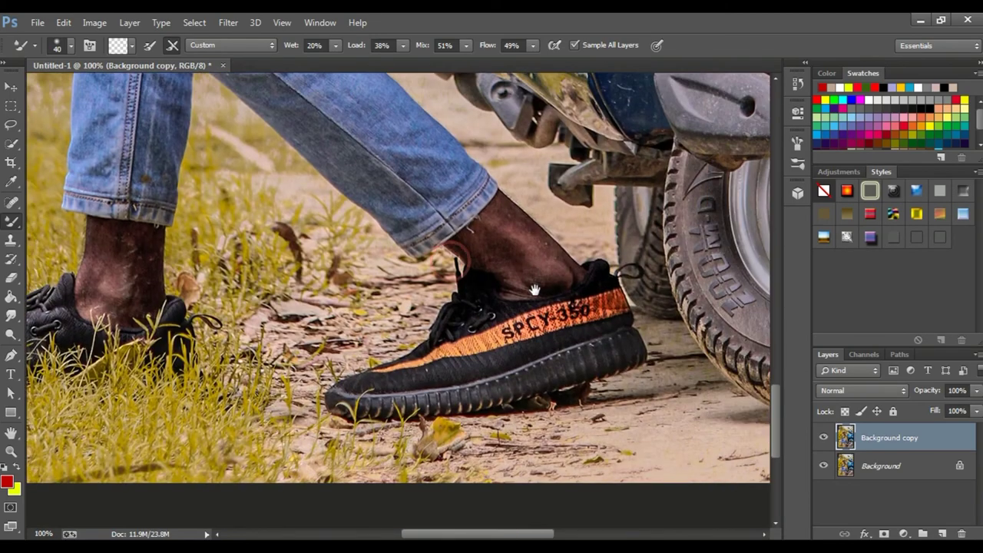
key(w)
drag(499, 231, 483, 268)
scroll(301, 264, left, 5)
Lighten the selected ankle with a Levels midtone of 1.15, then deselect.
click(94, 22)
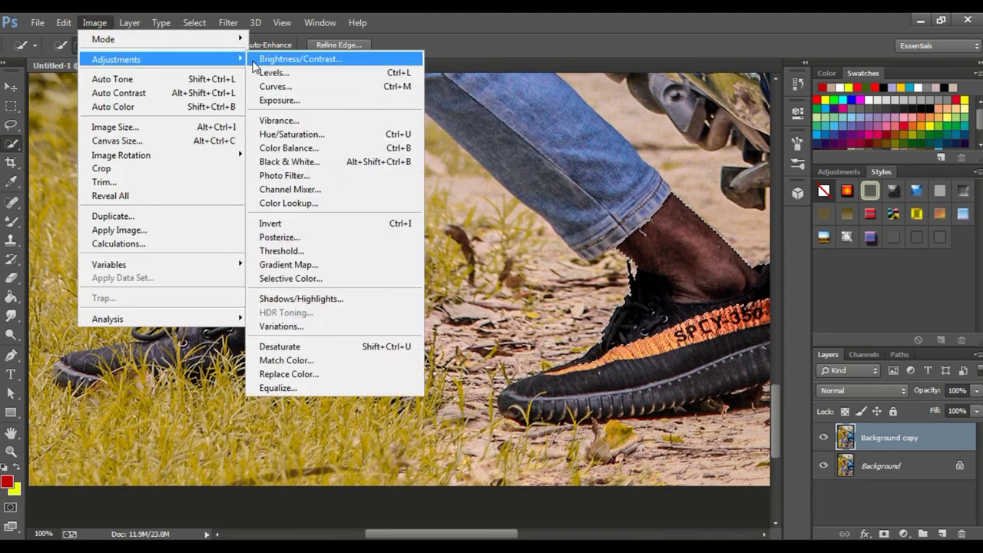
click(254, 61)
key(Escape)
click(95, 22)
click(274, 73)
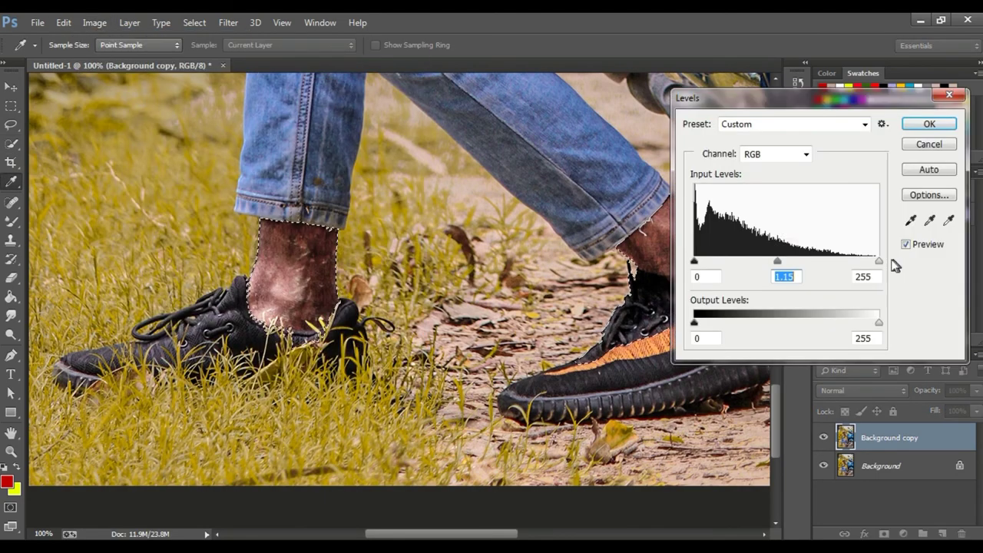
key(Return)
right_click(635, 206)
click(668, 222)
key(b)
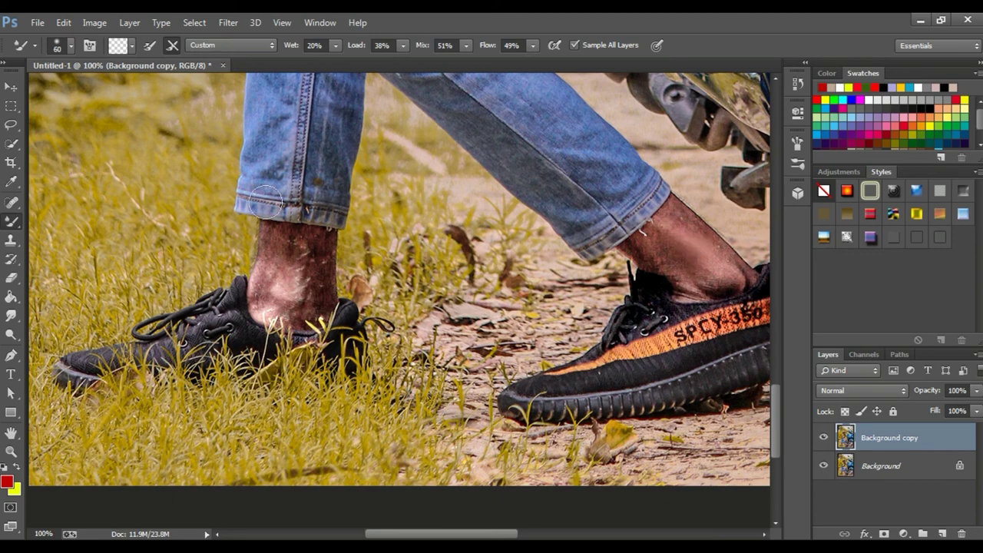
Merge the retouched Background copy down into a single Background layer.
scroll(467, 248, right, 5)
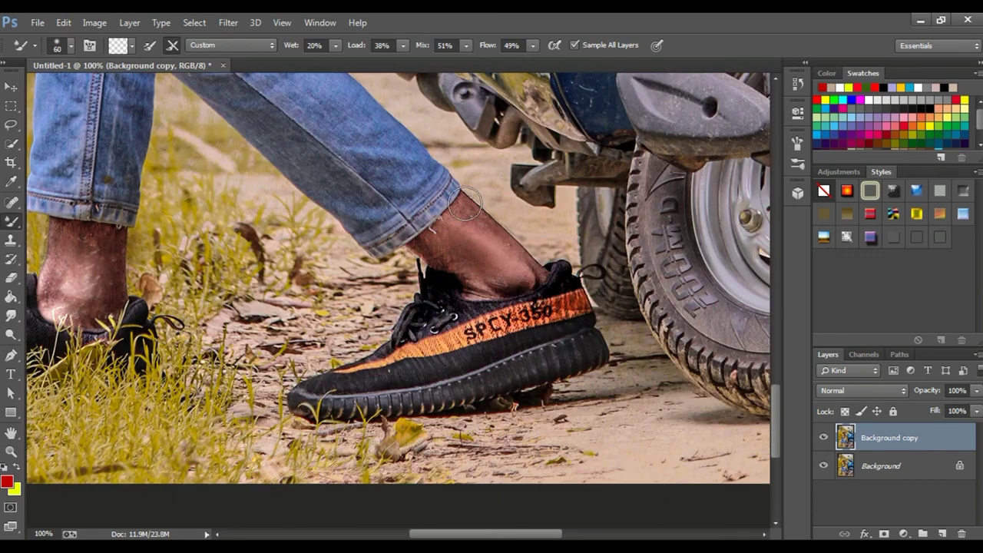
scroll(457, 252, left, 3)
scroll(352, 232, down, 4)
scroll(352, 232, down, 1)
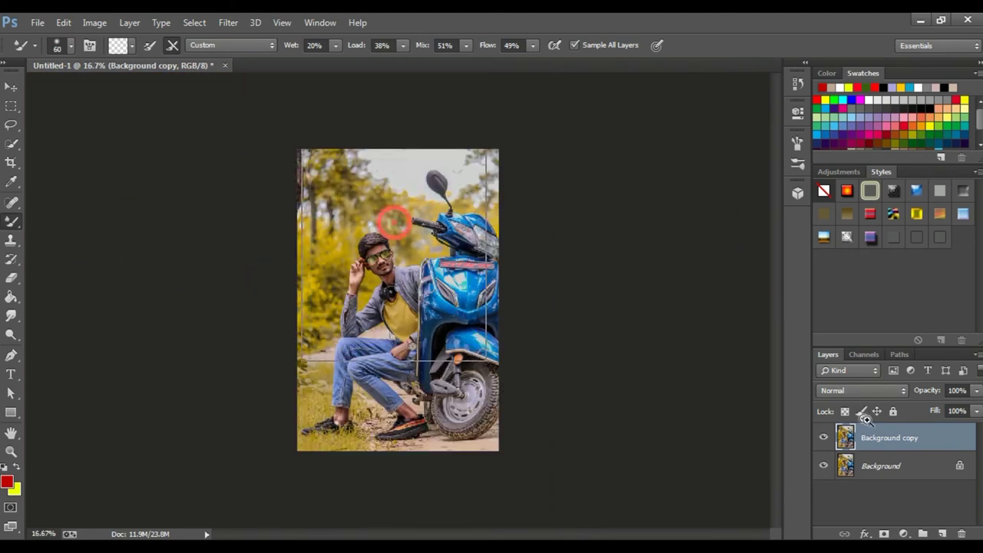
scroll(352, 232, up, 1)
right_click(893, 465)
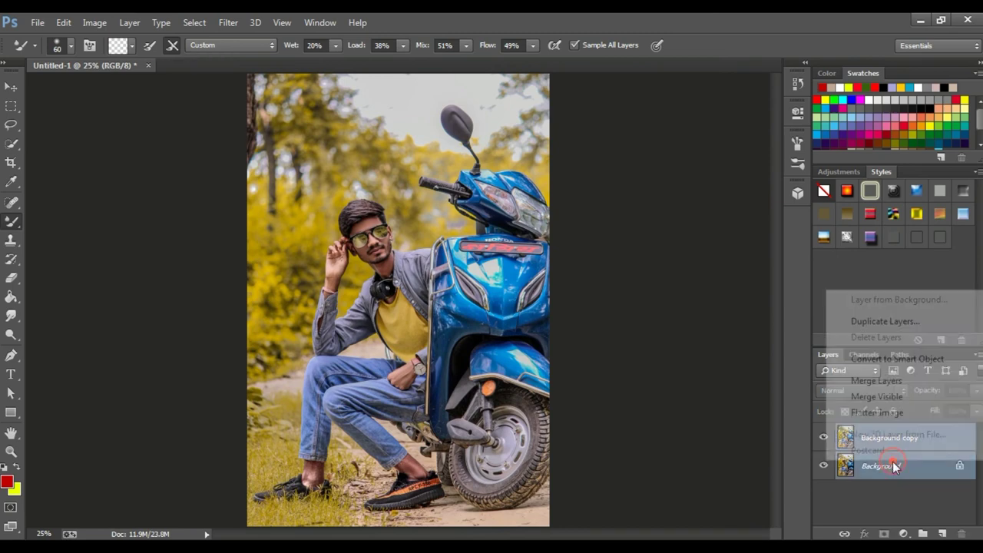
click(867, 382)
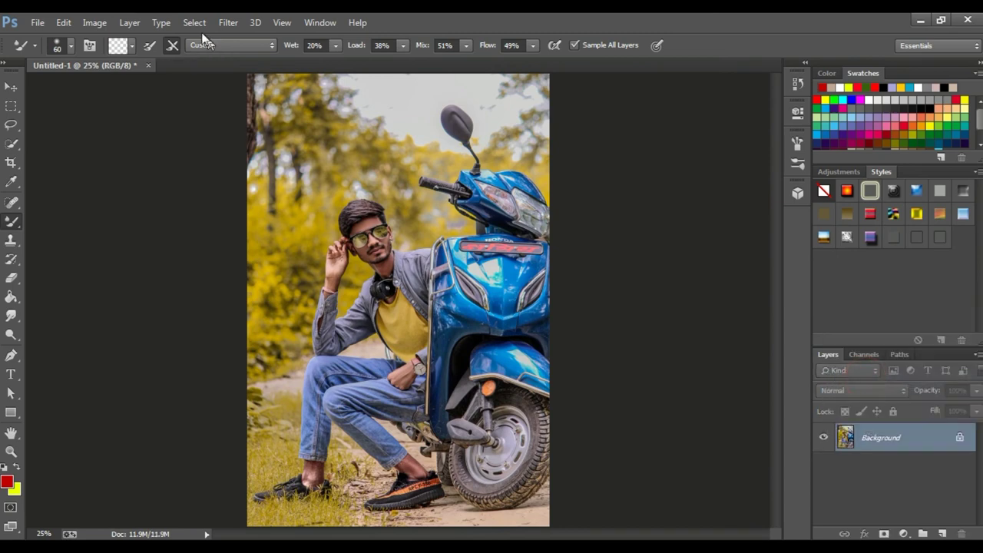
click(228, 22)
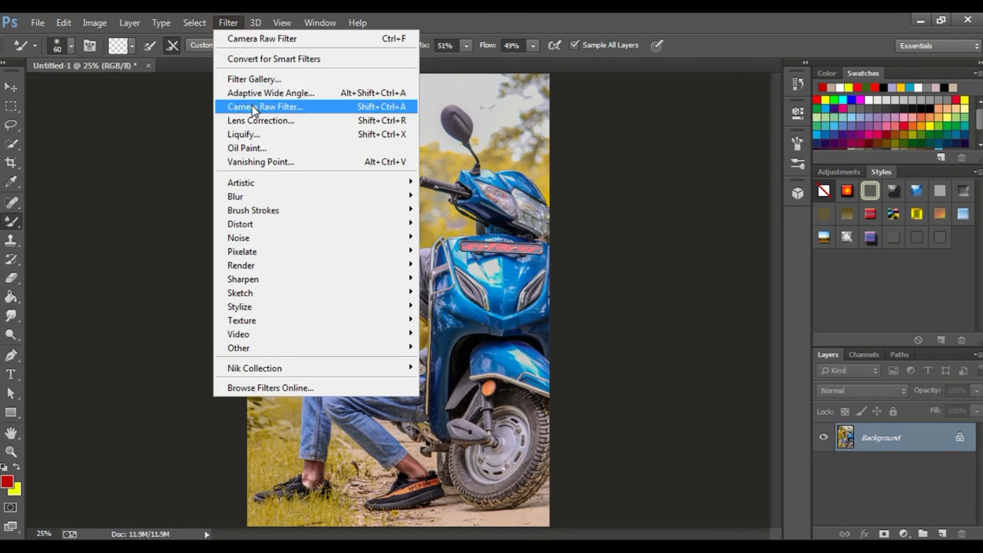
In the Camera Raw Filter, add a vignette with amount −46 and roundness +24.
click(254, 107)
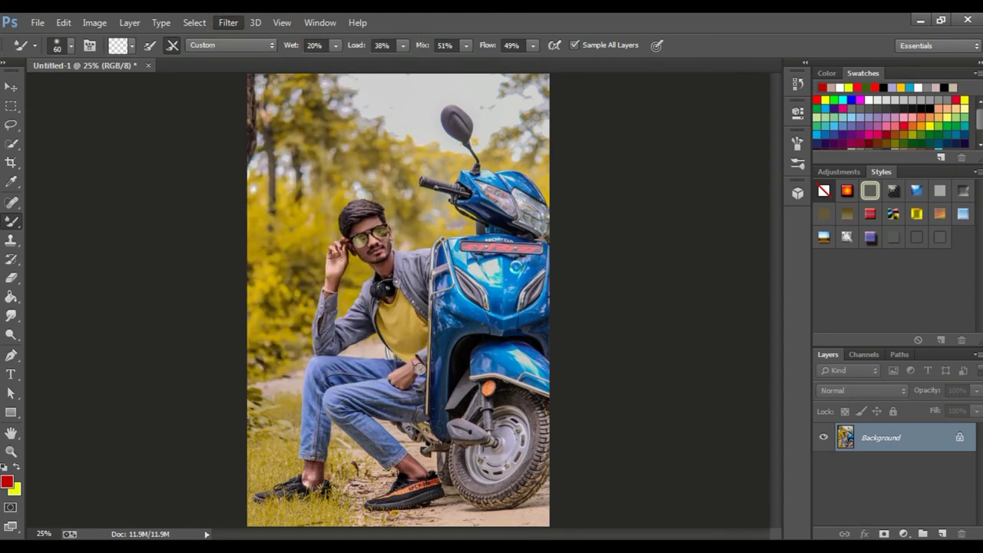
scroll(749, 357, down, 1)
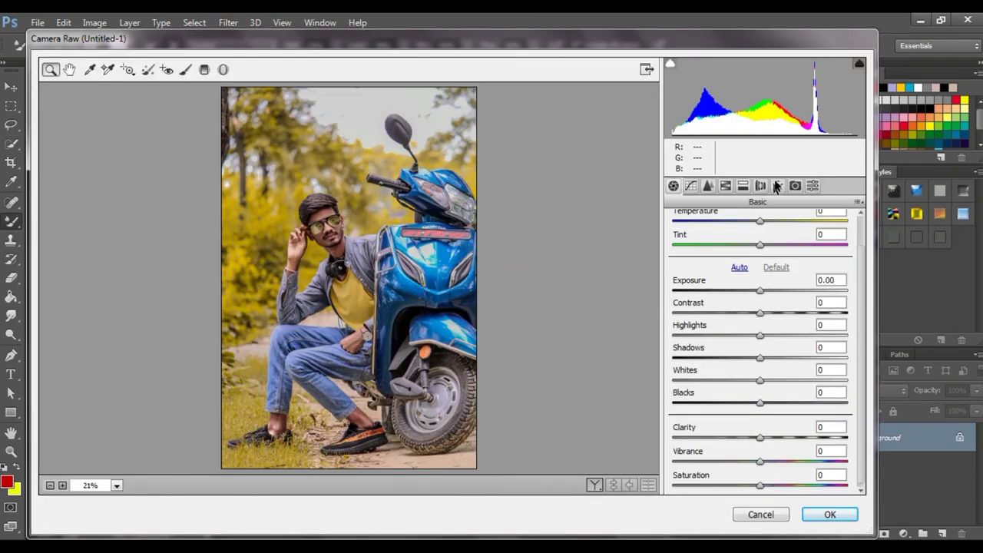
click(777, 185)
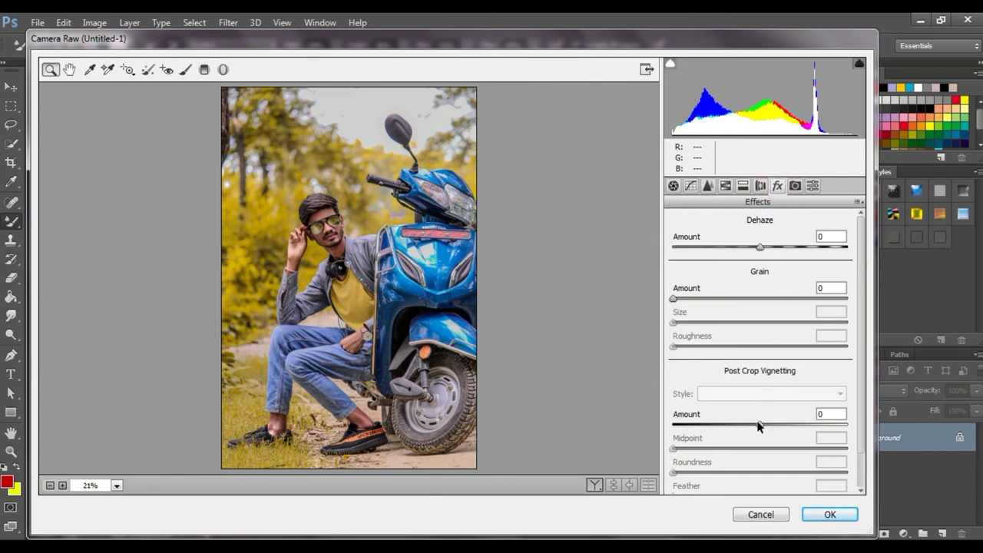
drag(758, 425, 721, 427)
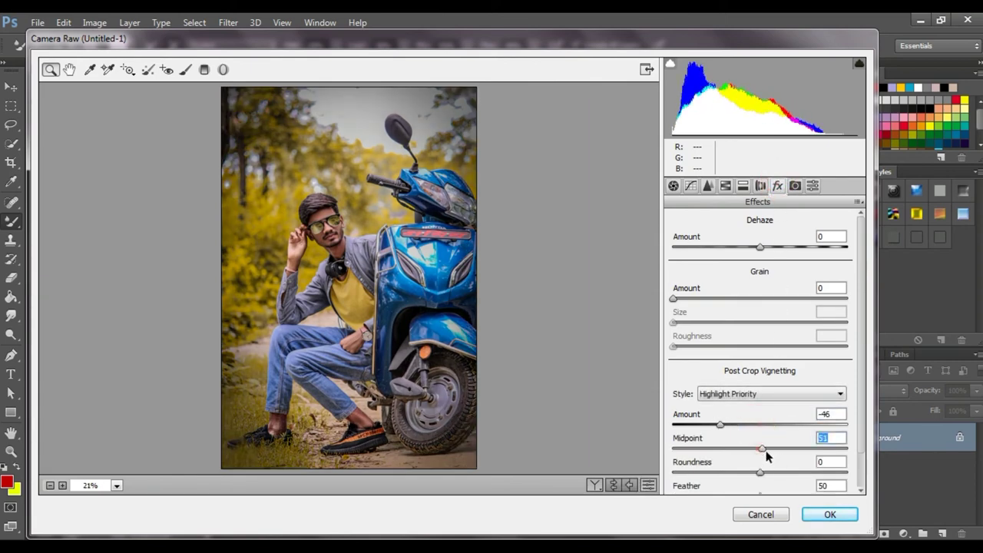
mouse_move(766, 450)
mouse_down()
mouse_move(782, 452)
mouse_move(781, 471)
mouse_up()
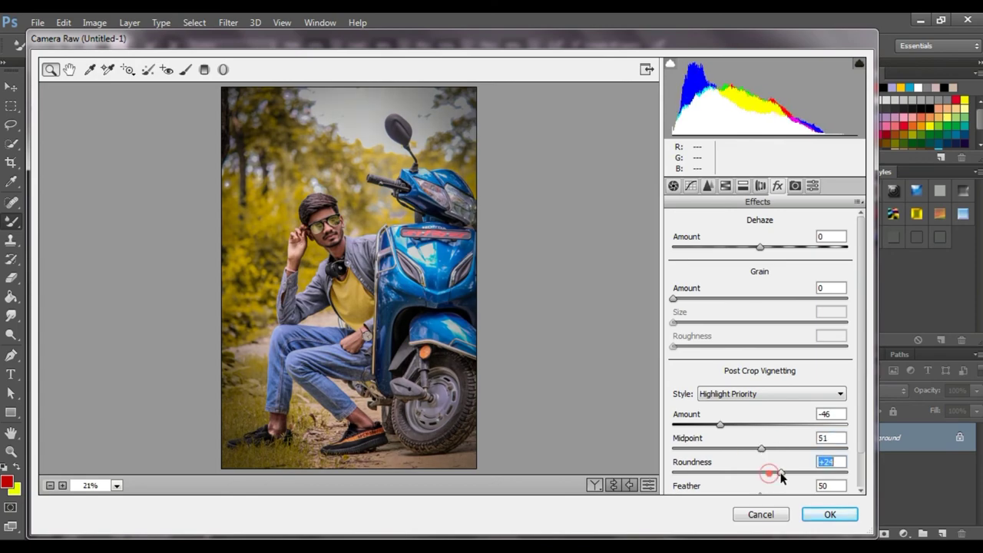
click(253, 229)
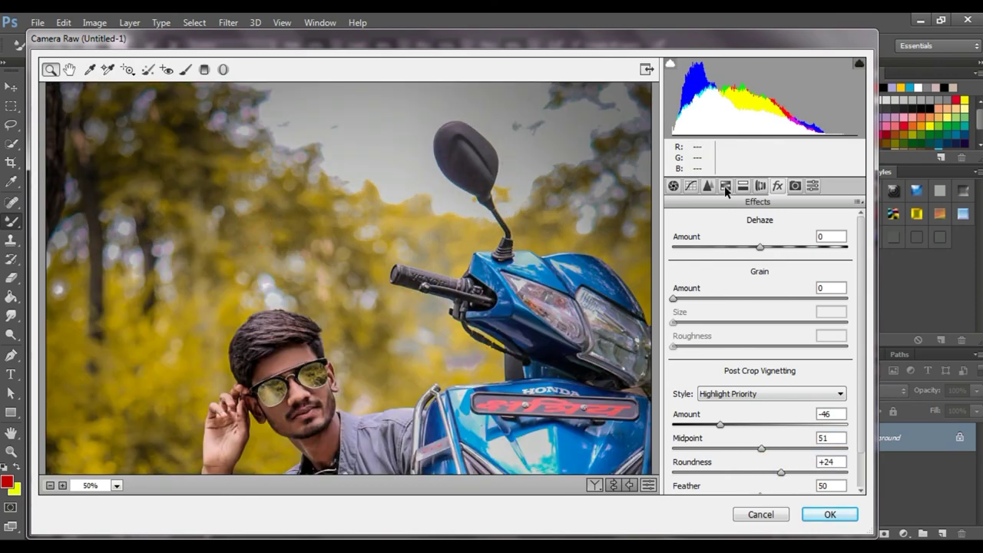
Raise the Oranges luminance to +8 and apply the Camera Raw changes.
click(725, 186)
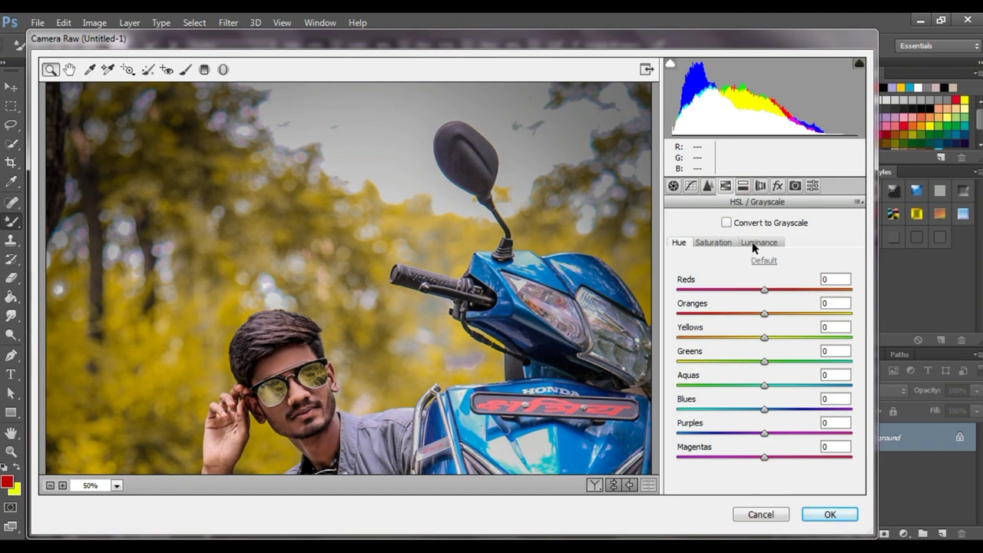
click(753, 243)
drag(765, 314, 771, 314)
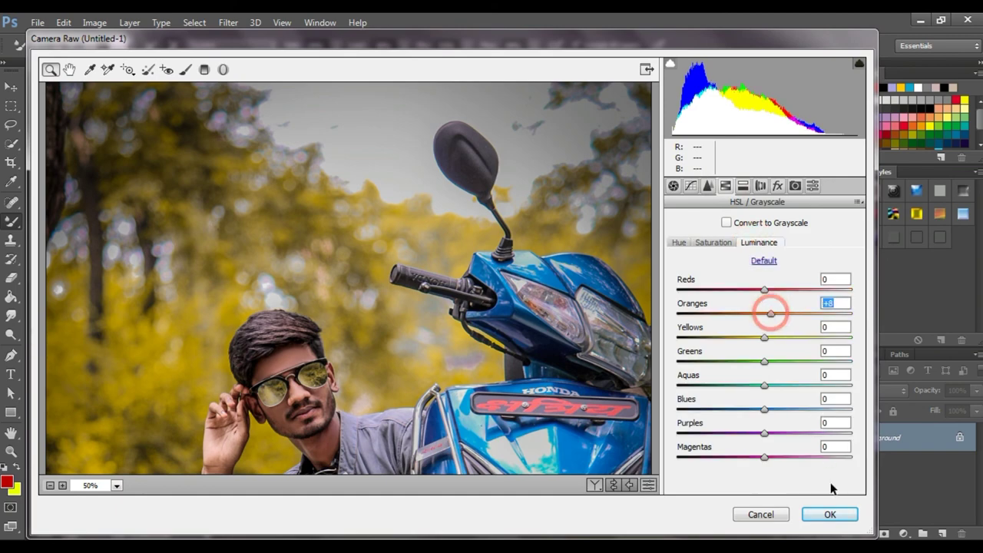
click(830, 514)
key(ctrl+minus)
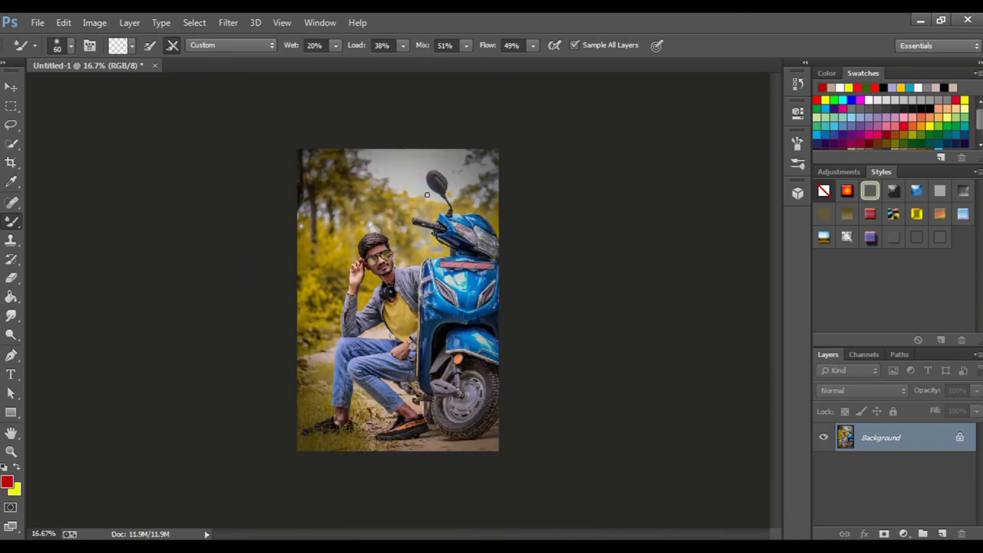
key(ctrl+plus)
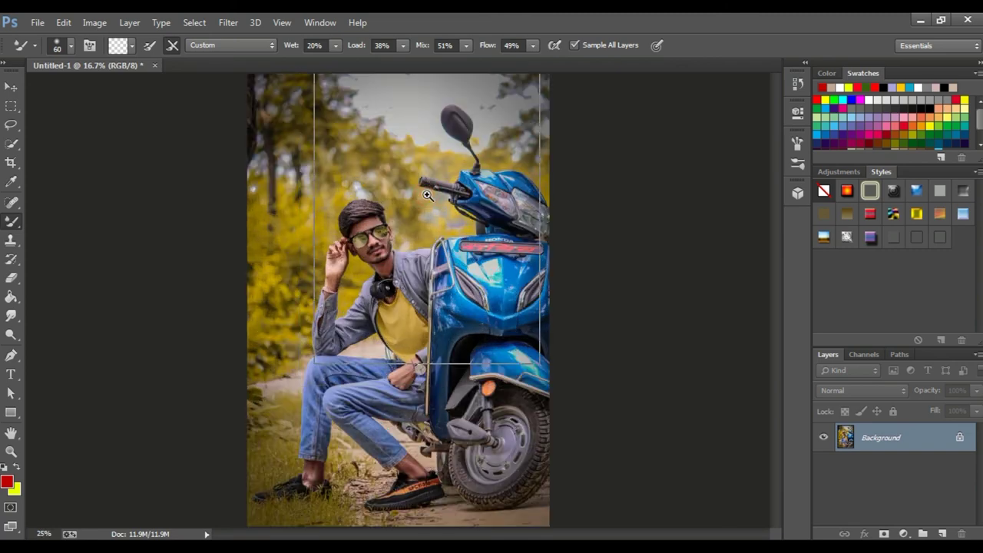
key(ctrl+plus)
key(ctrl+plus)
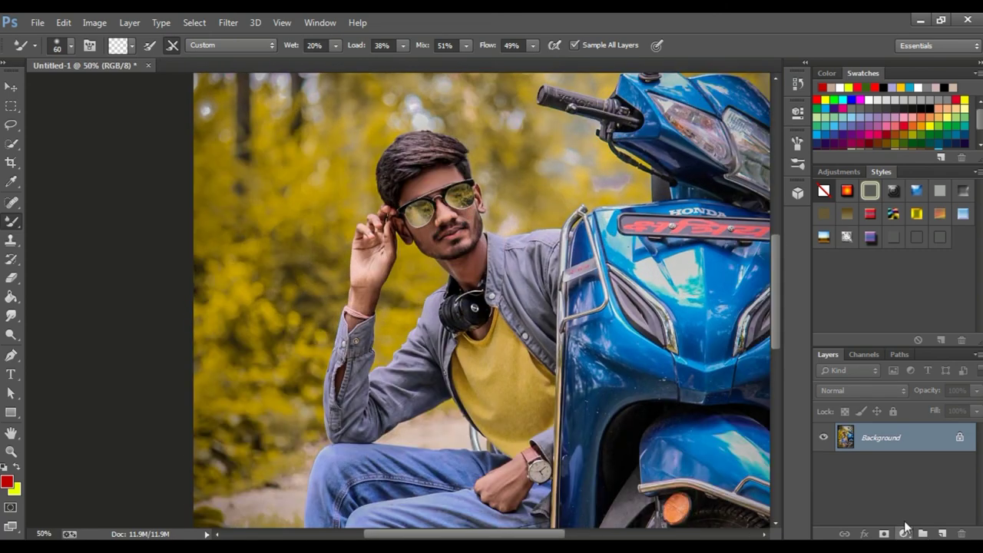
key(ctrl+minus)
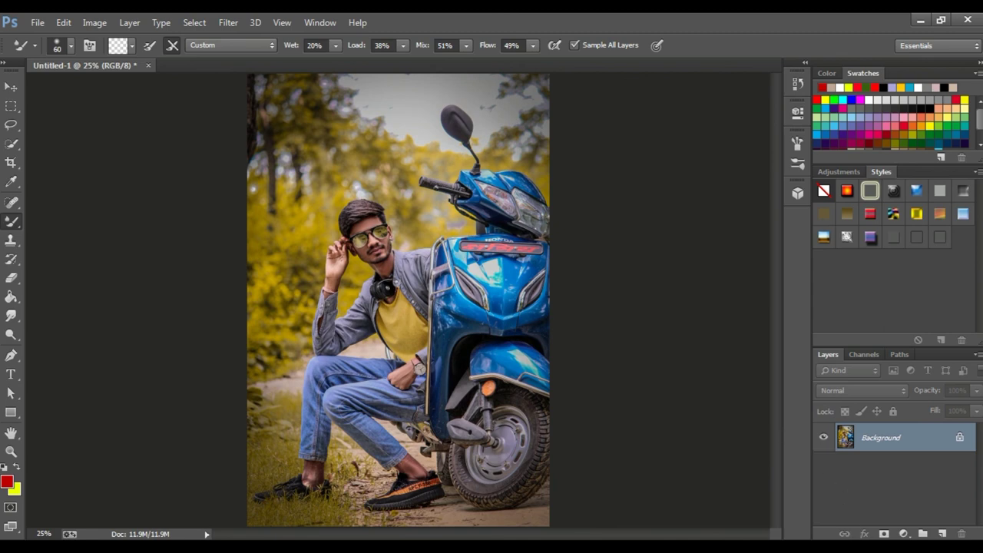
click(861, 547)
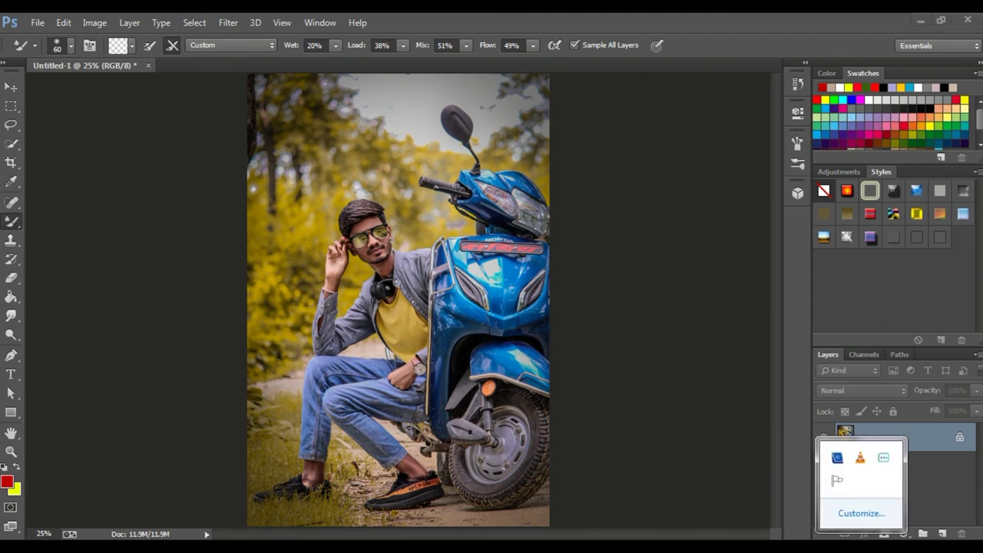
right_click(883, 459)
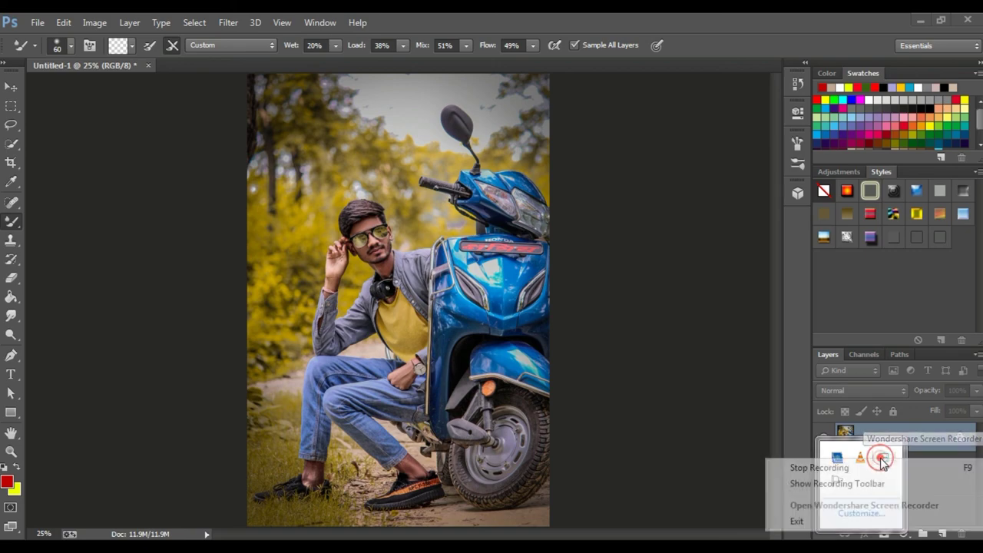